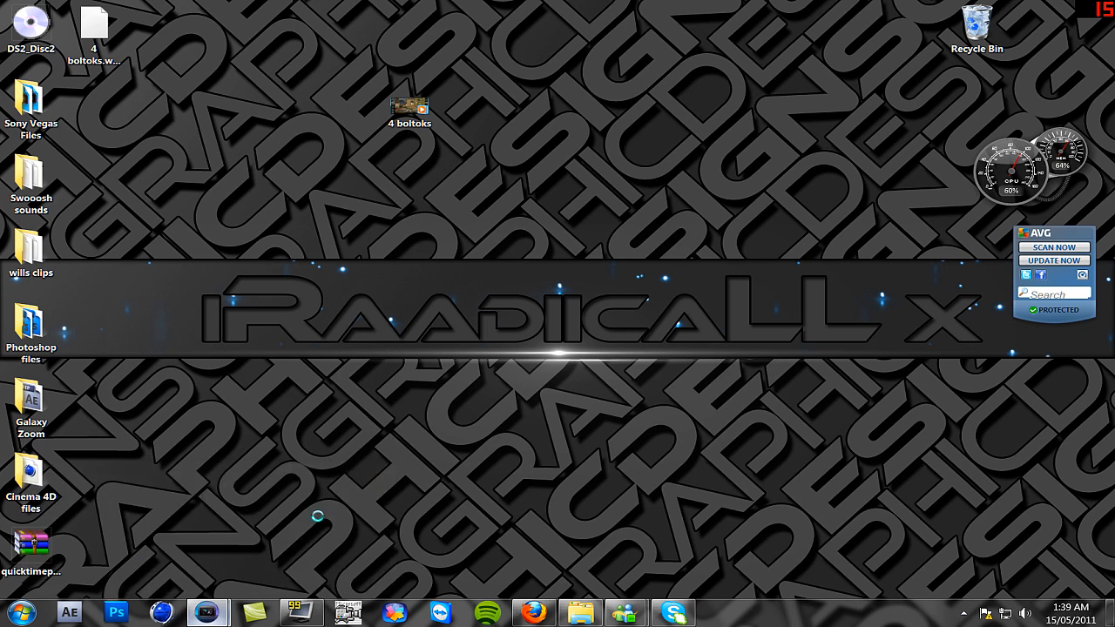
Step: Split the 360.wmv clip on the timeline at 00:00:10;26 and move its second part away to leave a gap
left_click_drag(166, 102, 223, 101)
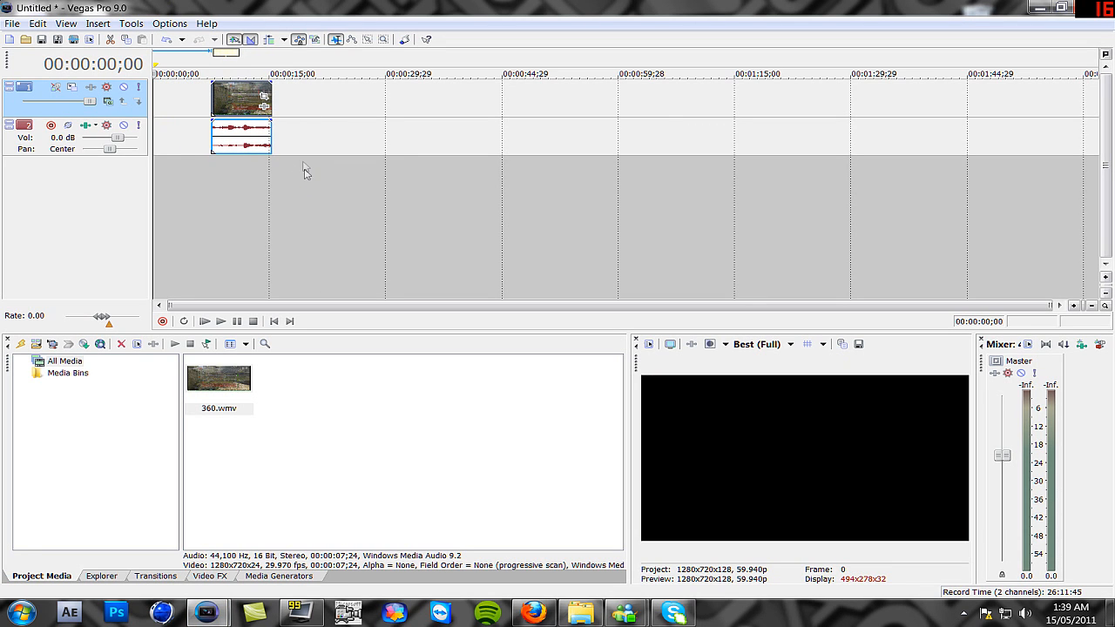
left_click(238, 103)
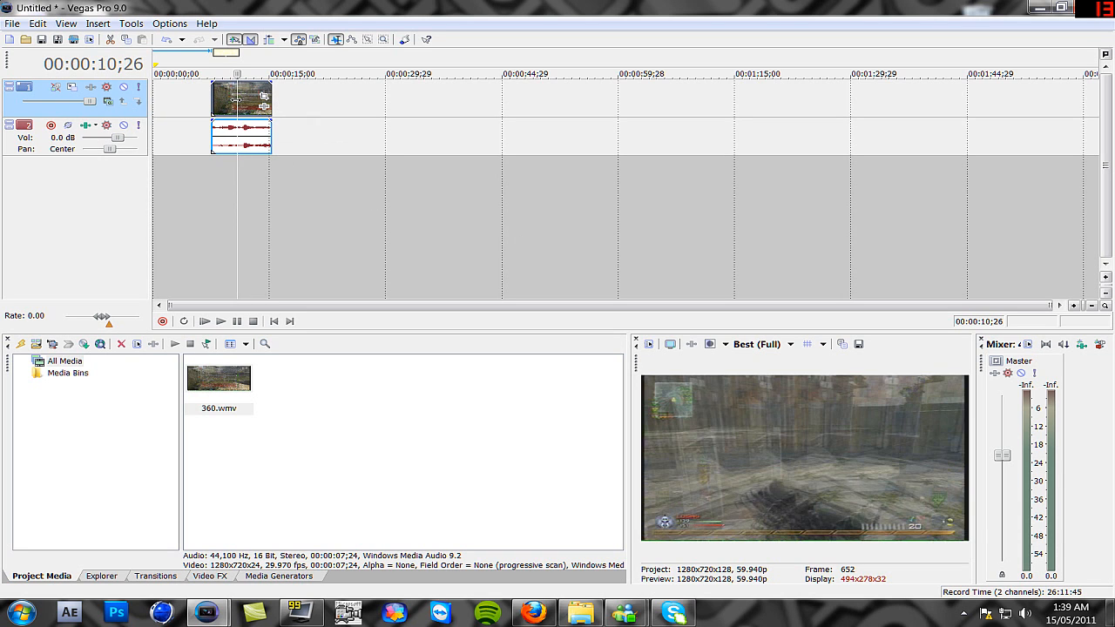
key("s")
left_click_drag(250, 103, 272, 99)
Step: Delete both parts of the split 360.wmv clip from the timeline
left_click(222, 92)
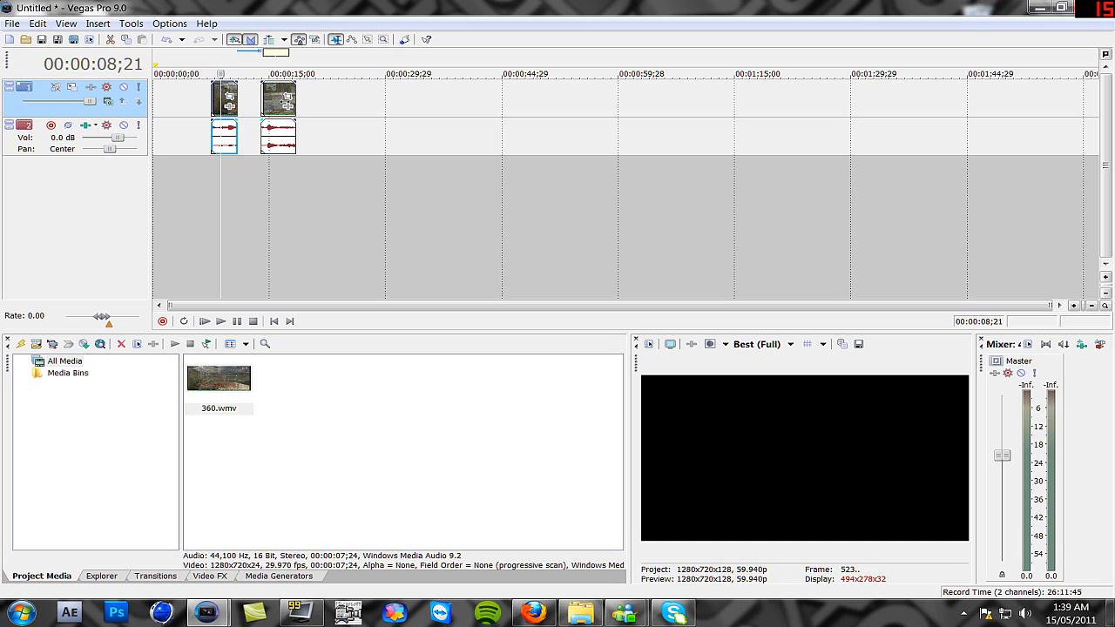
key("Delete")
left_click(277, 99)
key("Delete")
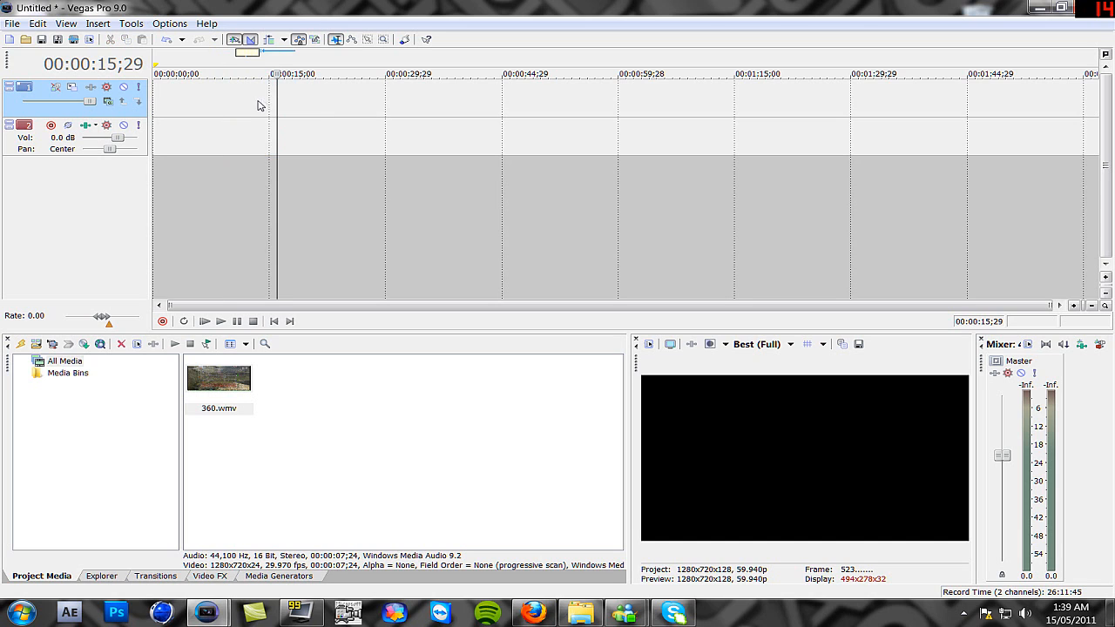
Step: Insert a text media event on the video track with the text "jghjfghjfg"
right_click(196, 101)
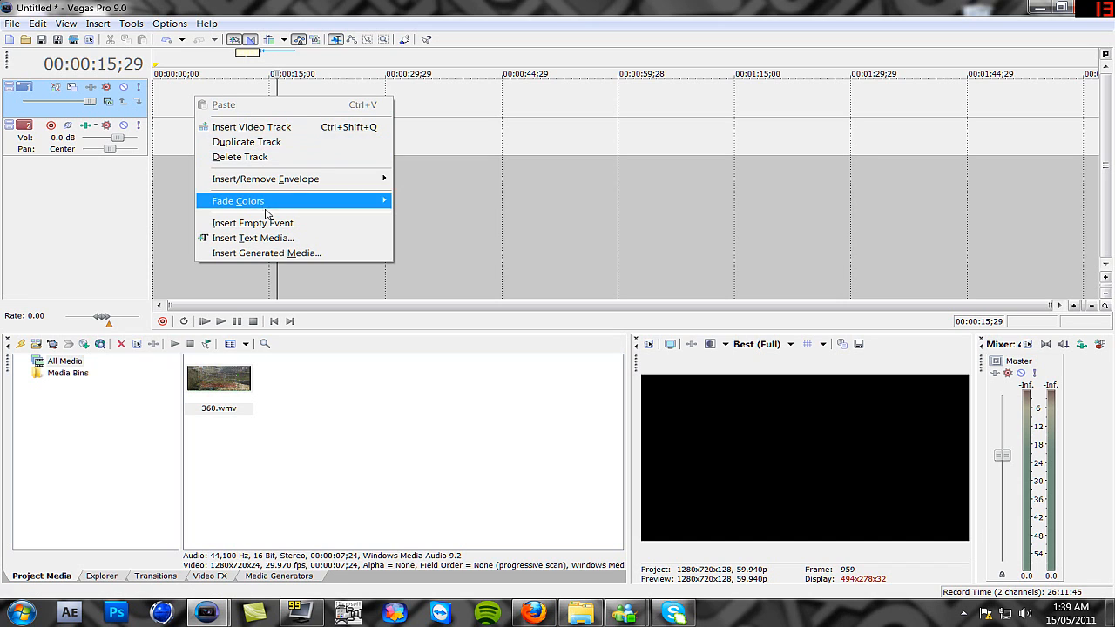
left_click(253, 238)
type("jghjfghjfg")
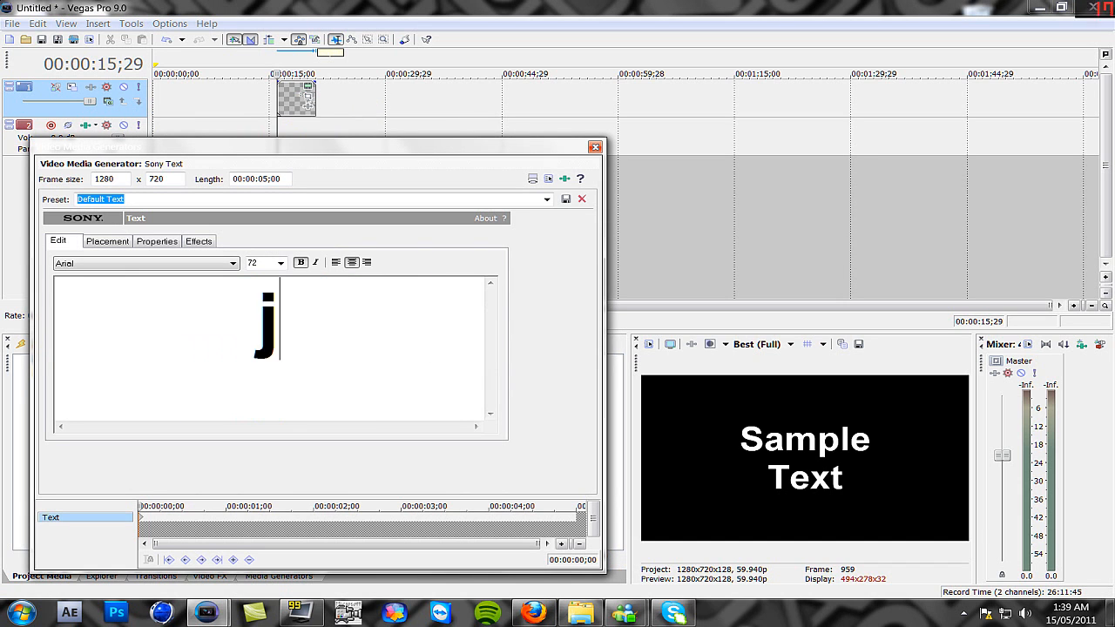
Step: Set the text's shadow feather to 0.460 and close the text generator
left_click(157, 241)
left_click(107, 242)
left_click(209, 243)
mouse_move(130, 370)
left_mouse_down()
mouse_move(201, 375)
mouse_move(157, 370)
left_mouse_up()
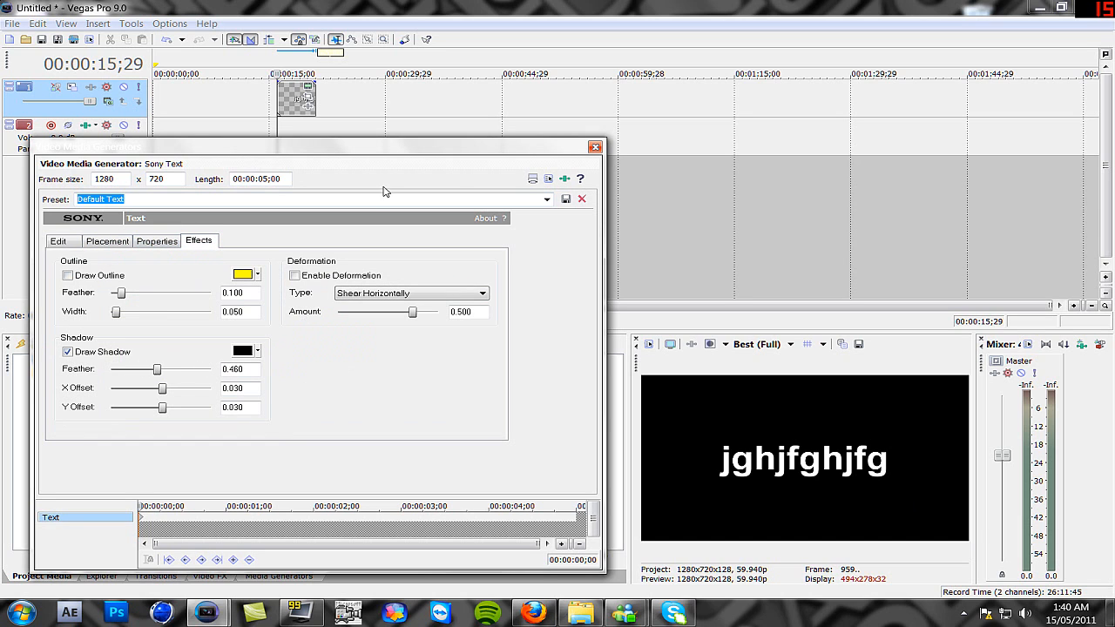
left_click(61, 243)
left_click(596, 147)
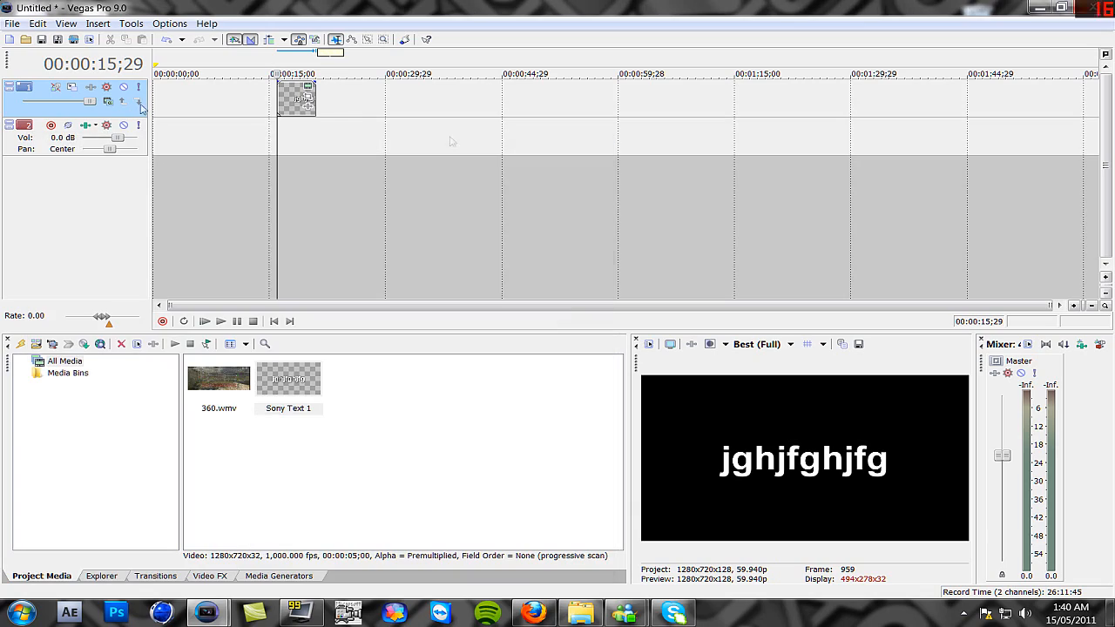
Step: Close the untitled project and the program without saving the changes
left_click(1095, 6)
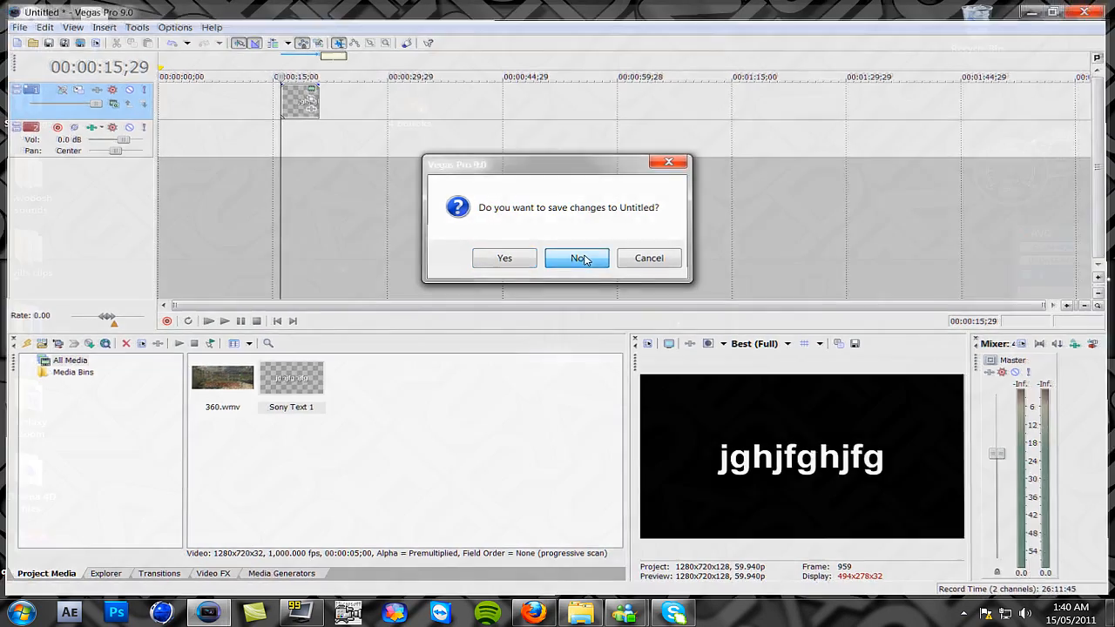
left_click(579, 258)
Step: Move the 4 boltoks video icon on the desktop to the spot below the 4 boltoks.w... file
left_click_drag(148, 264, 1006, 354)
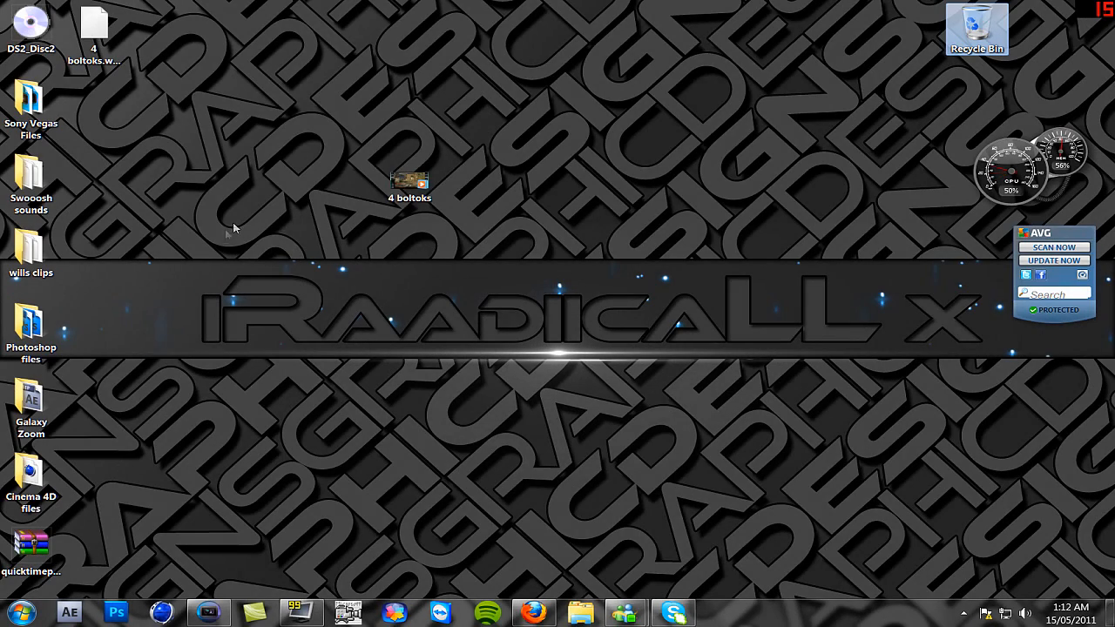
left_click_drag(408, 181, 98, 107)
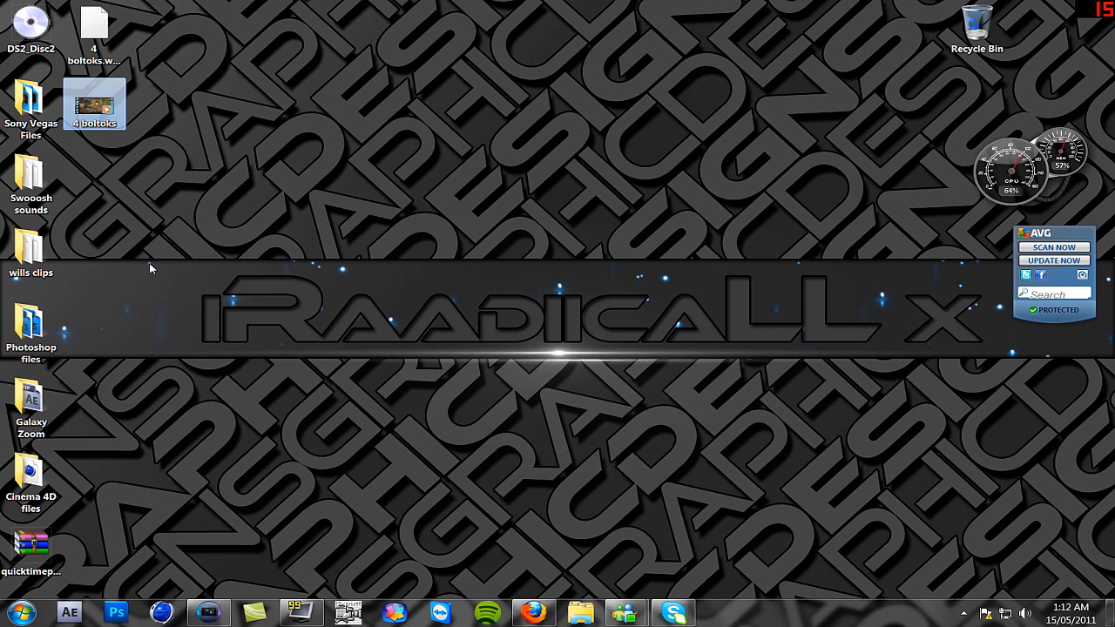
left_click_drag(150, 263, 1001, 352)
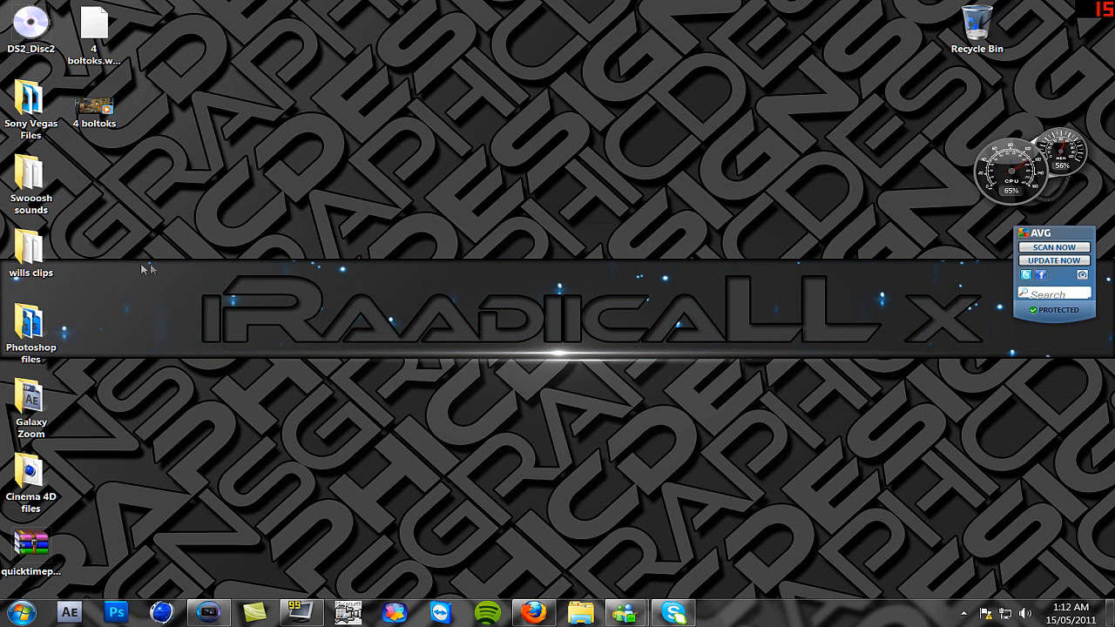
left_click_drag(151, 261, 1003, 357)
Step: Switch to Vegas Pro and examine the General and Display preferences
left_click(208, 613)
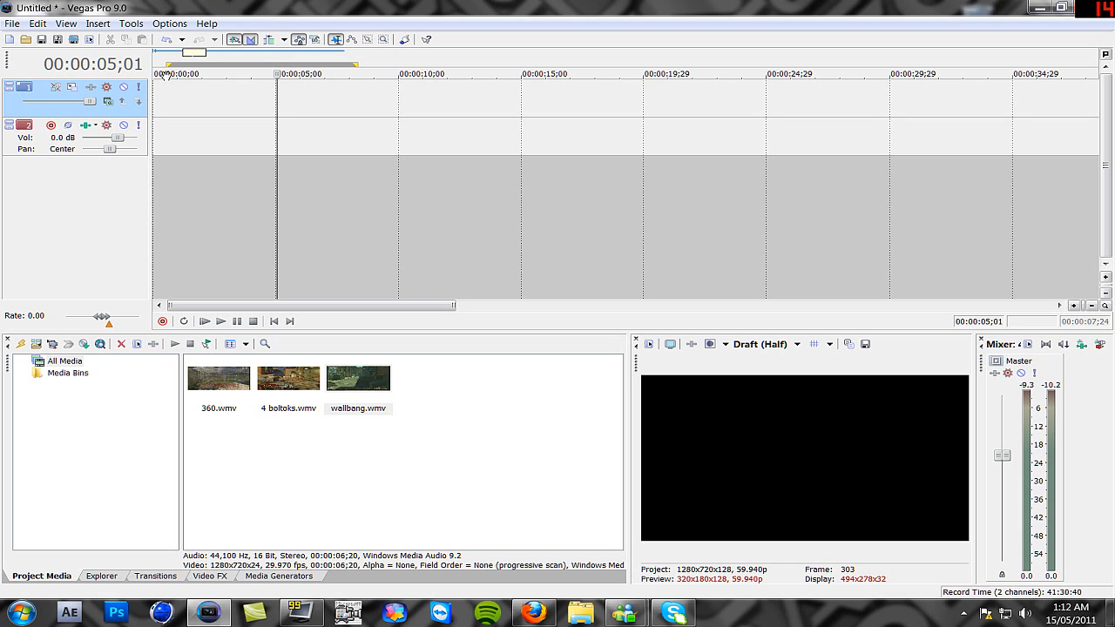
left_click(162, 25)
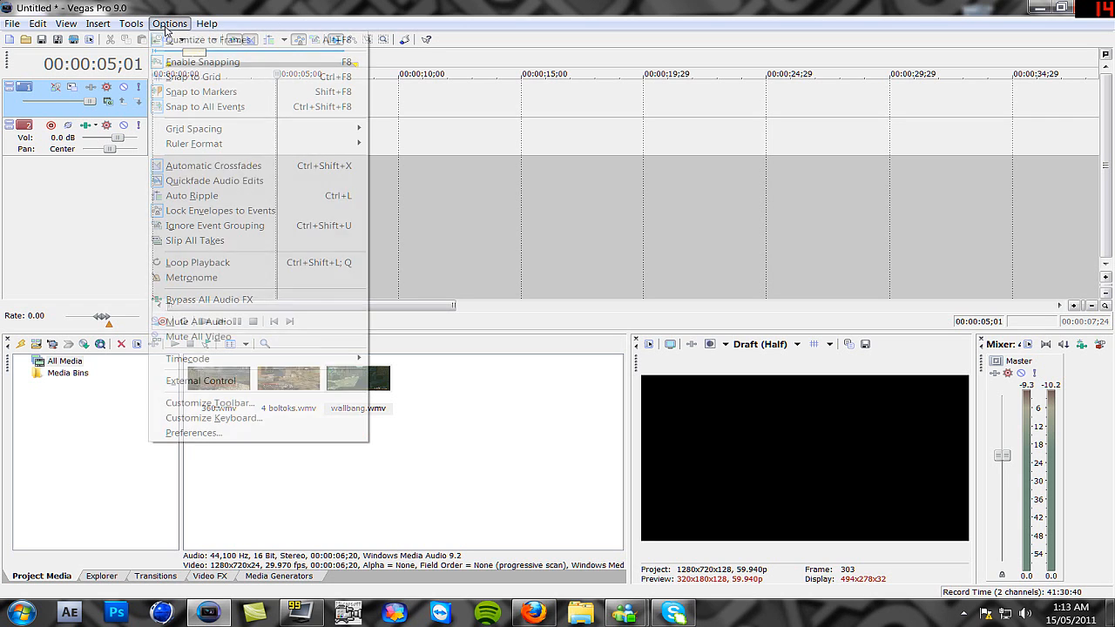
left_click(201, 433)
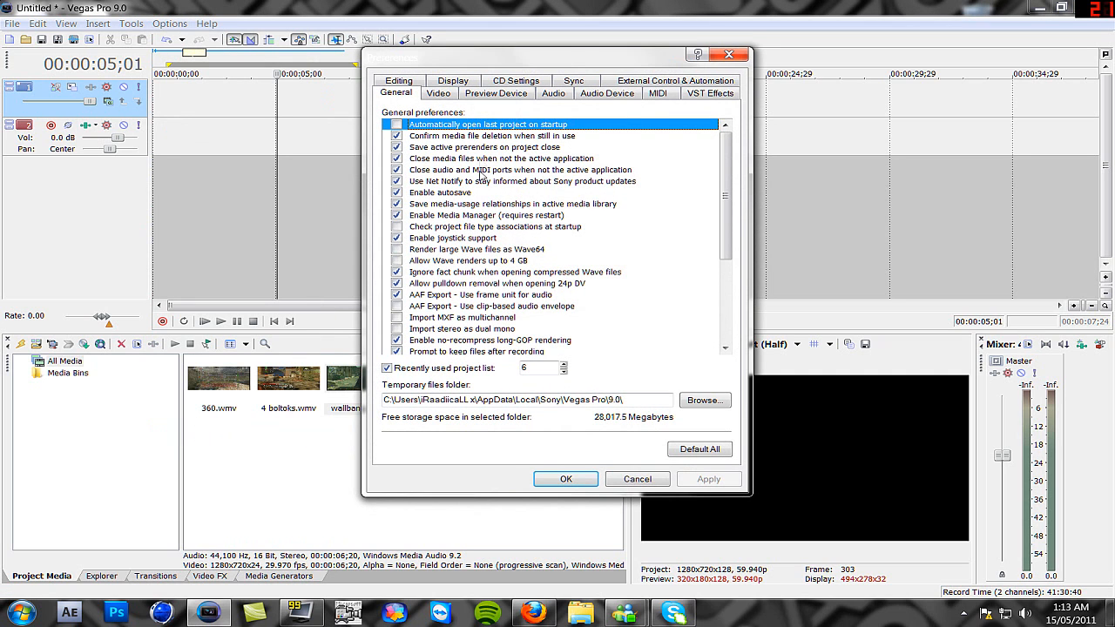
left_click(457, 82)
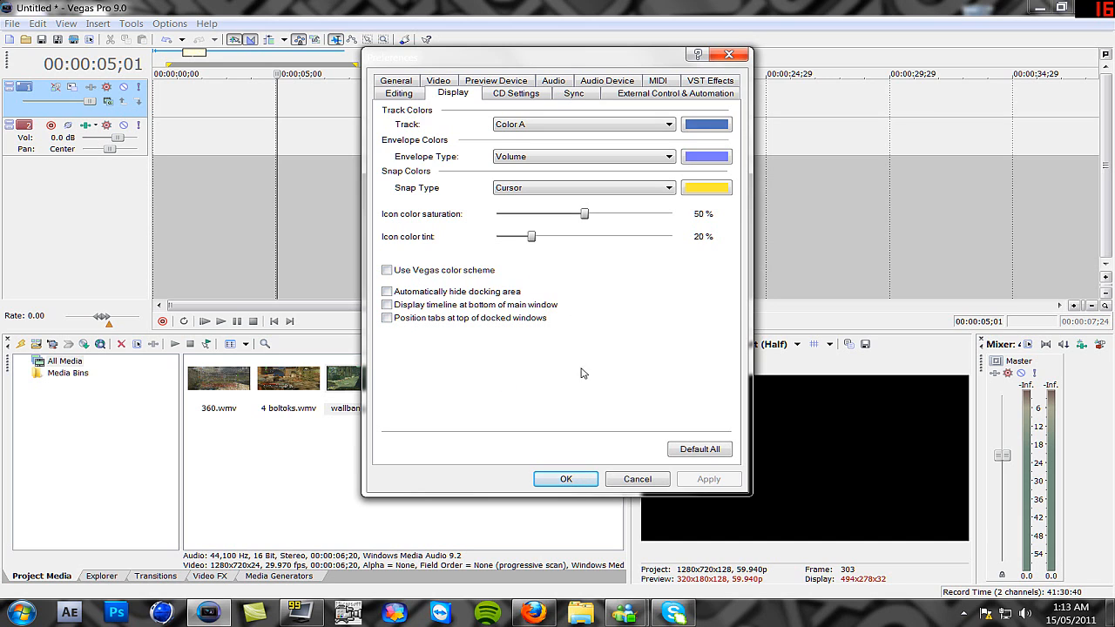
left_click(397, 83)
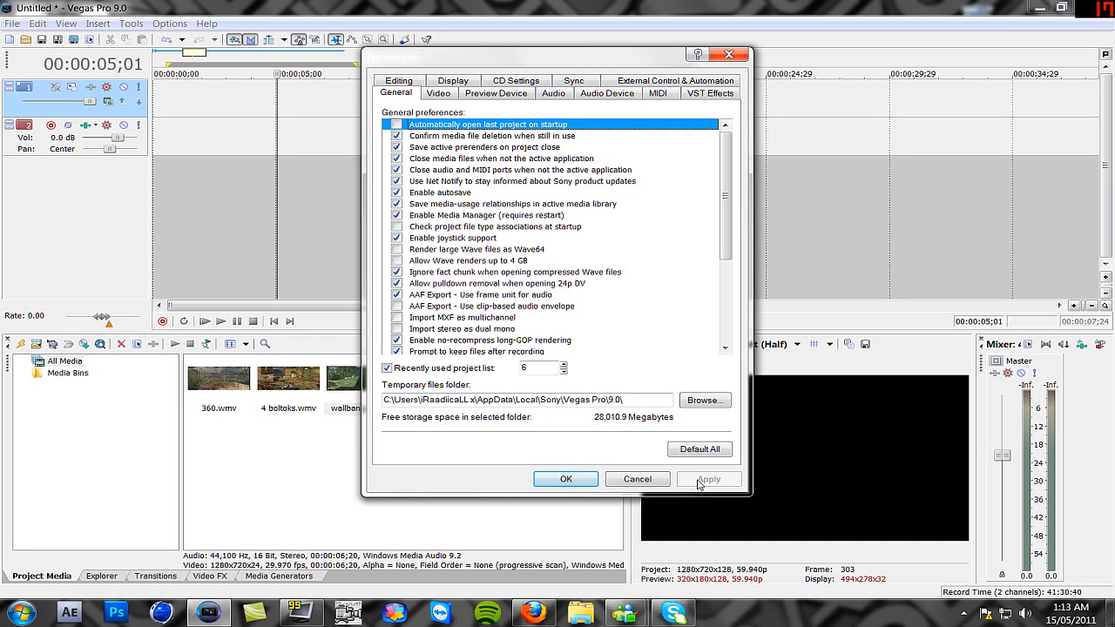
left_click(564, 481)
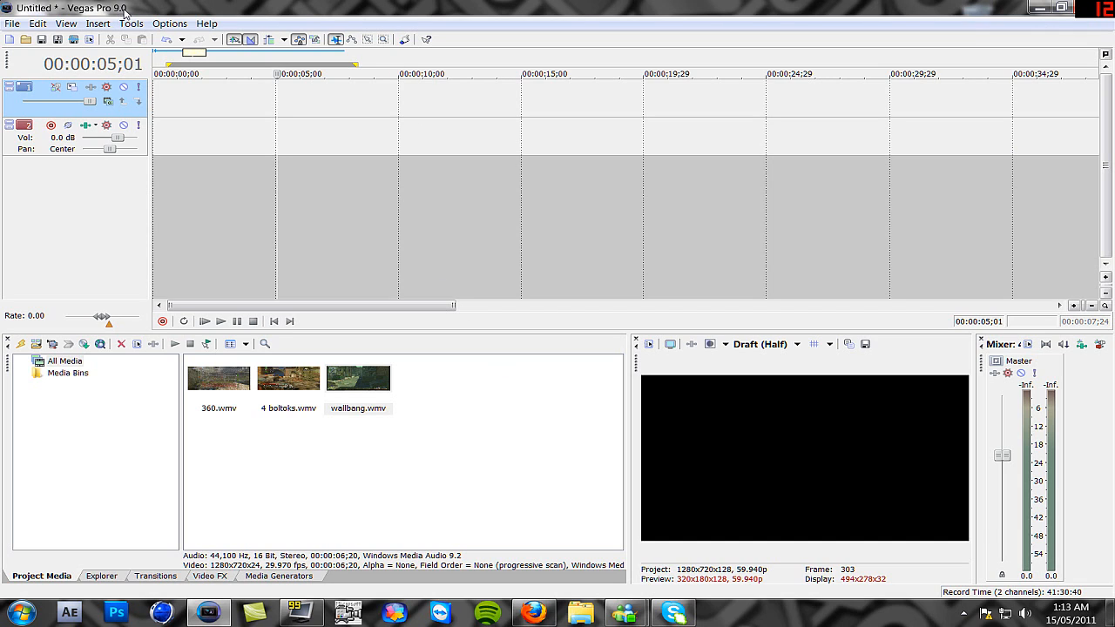
Step: Import the 360 video from the Cod clips folder into the project media
left_click(14, 23)
mouse_move(115, 153)
left_click(370, 153)
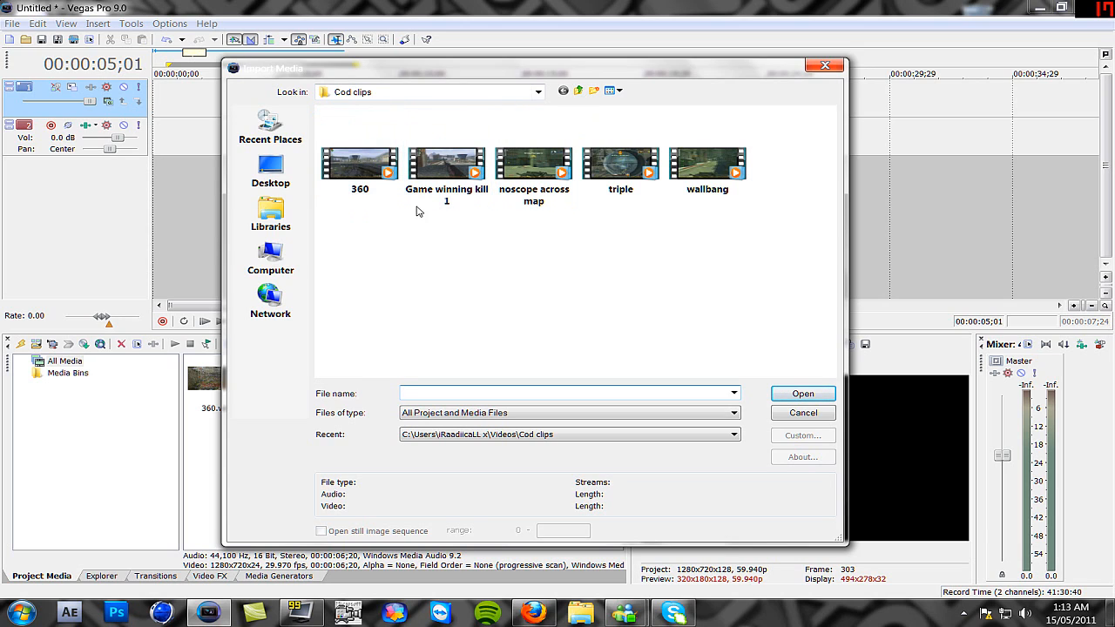
left_click(348, 196)
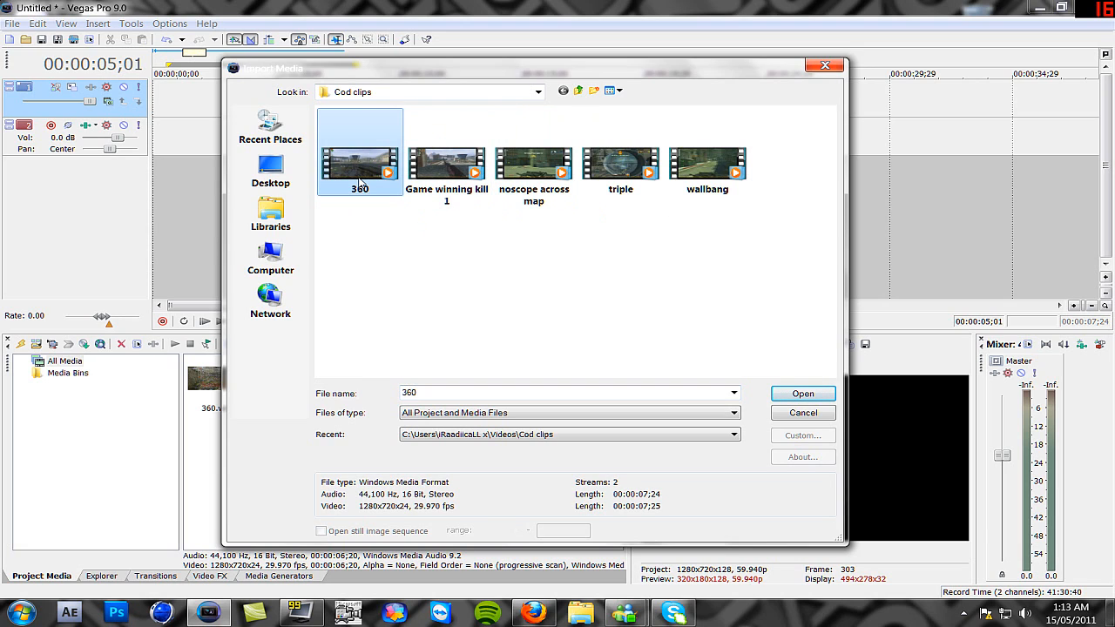
left_click(784, 397)
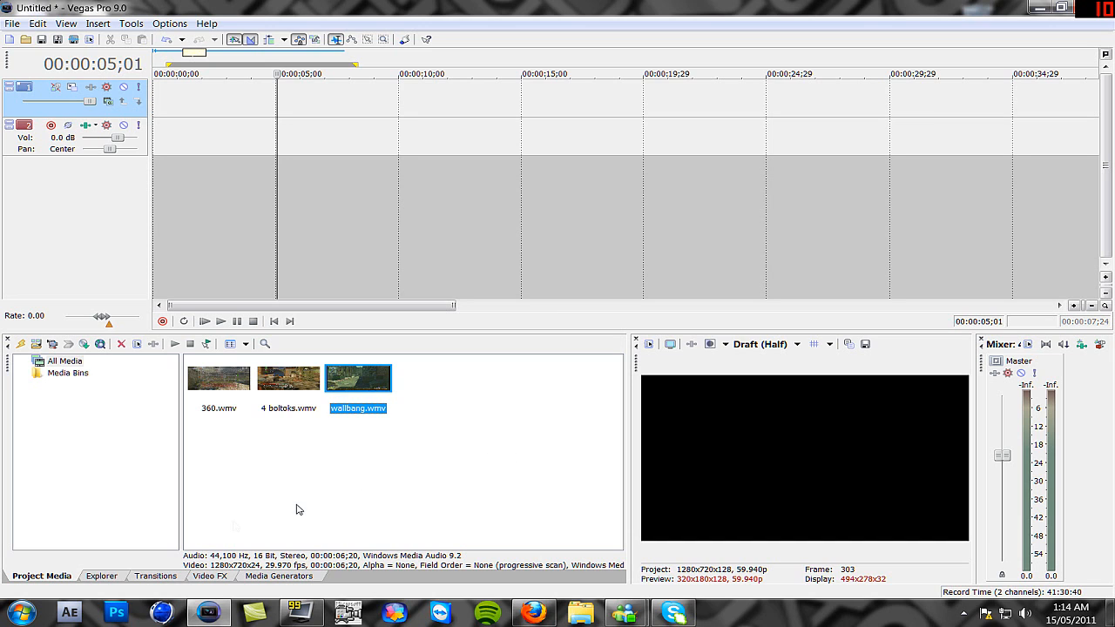
Step: Browse the Cinema 4D files folder and the My Computer drives for media, and return to the project media
left_click(101, 576)
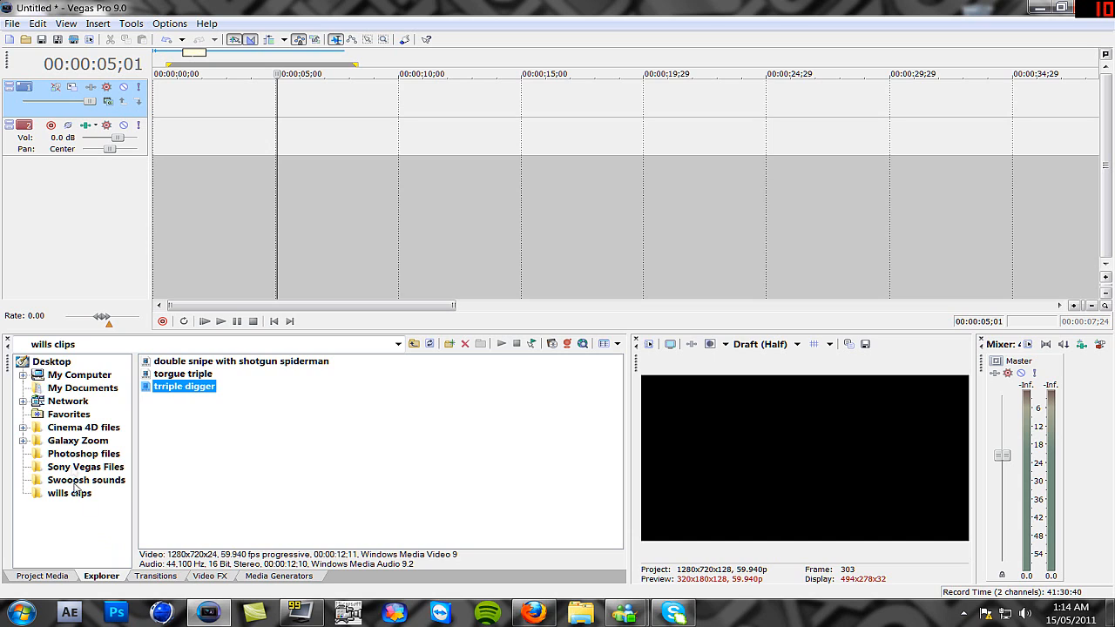
left_click(80, 428)
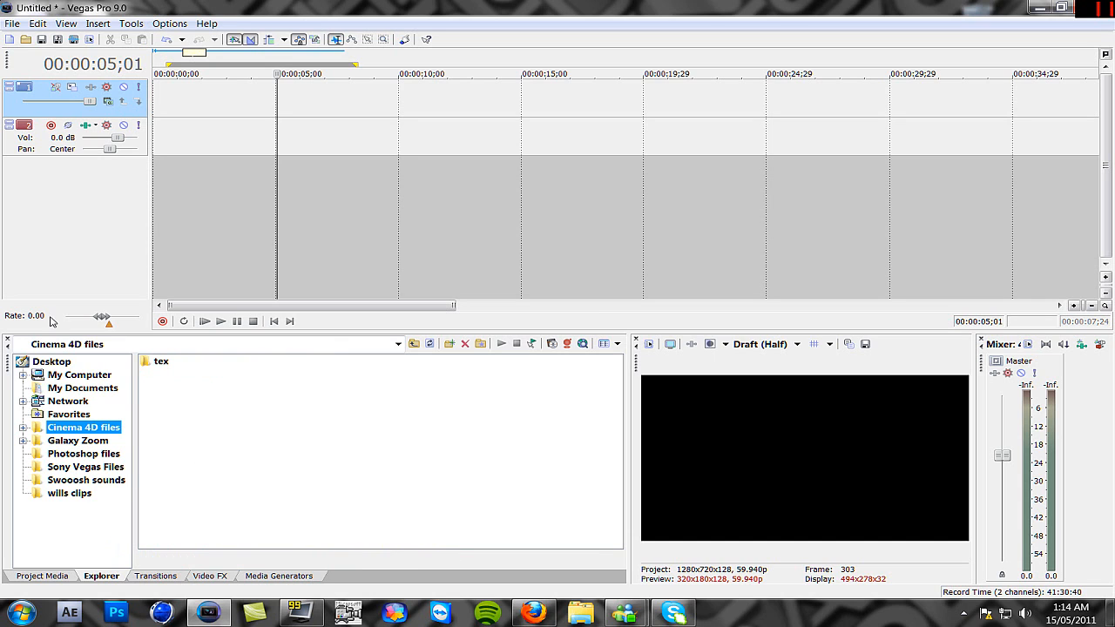
left_click(64, 375)
left_click(23, 375)
left_click(24, 375)
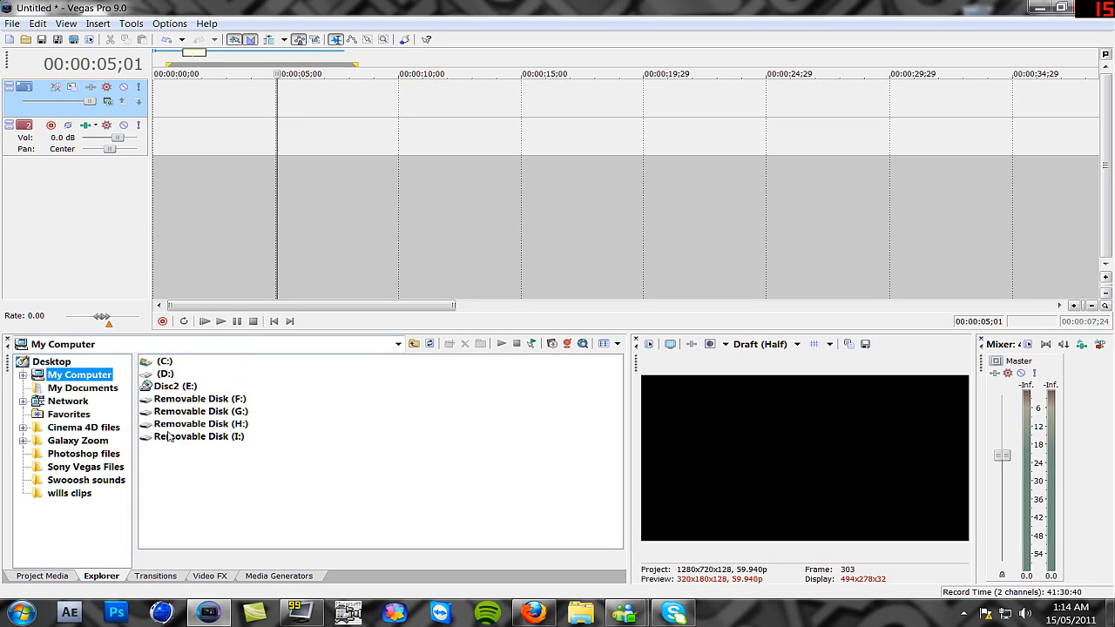
left_click(42, 576)
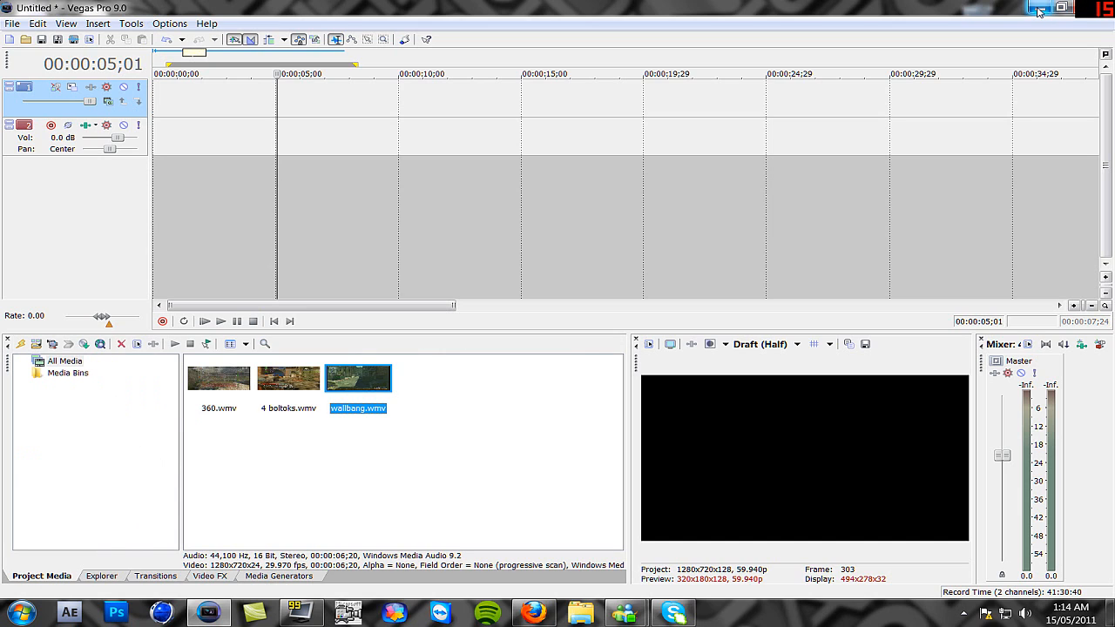
Step: Add the 4 boltoks video from the desktop to the start of the timeline and delete it again
left_click(1038, 7)
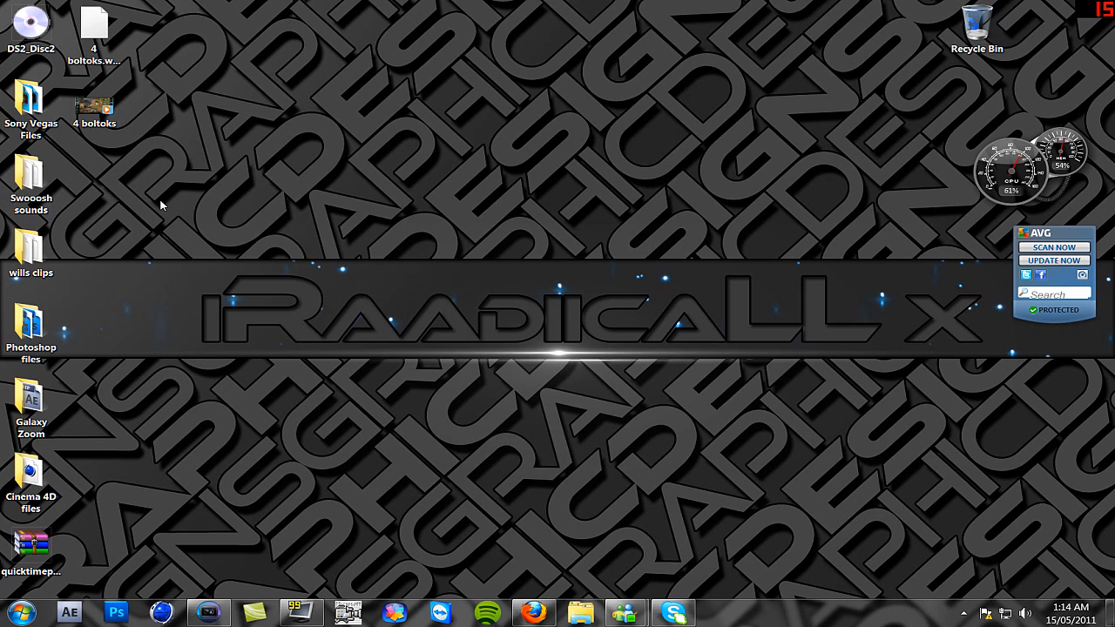
left_click_drag(96, 109, 152, 105)
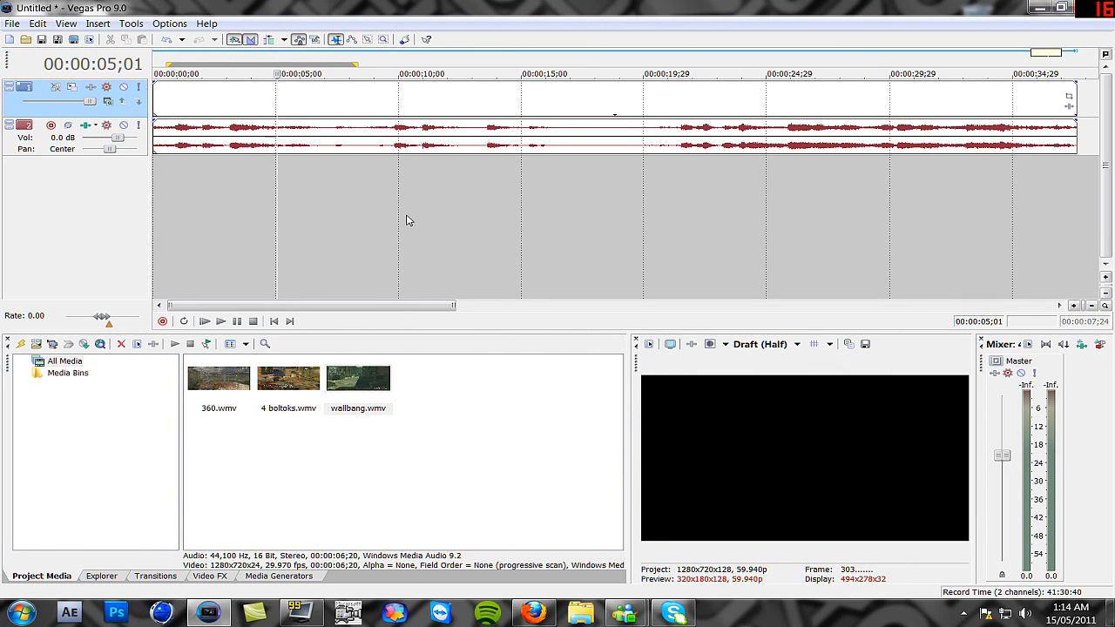
left_click(209, 104)
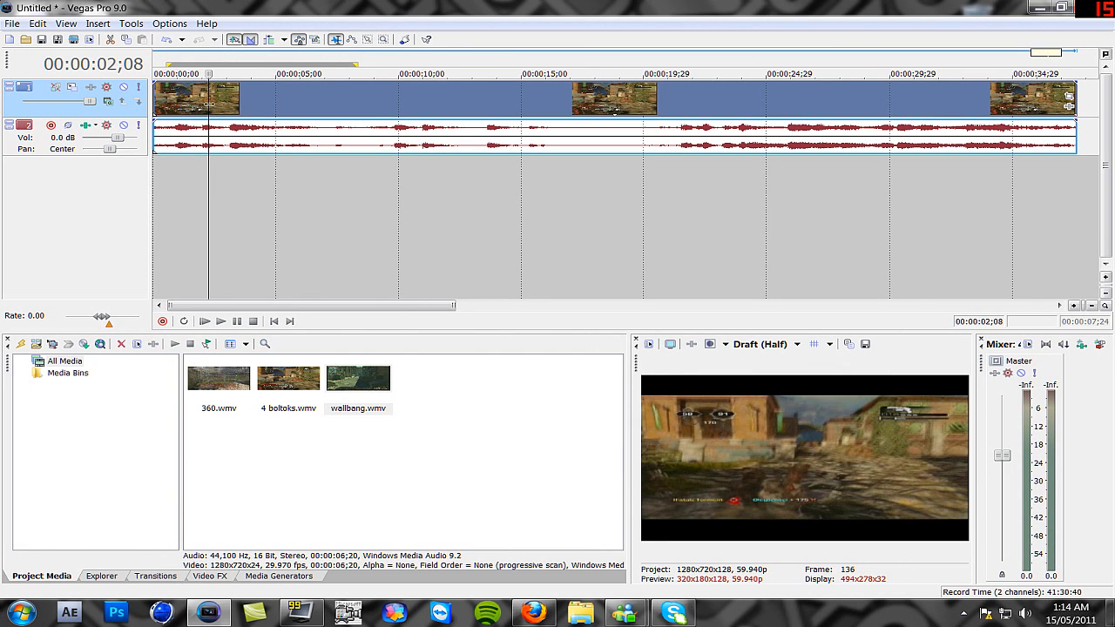
key("Delete")
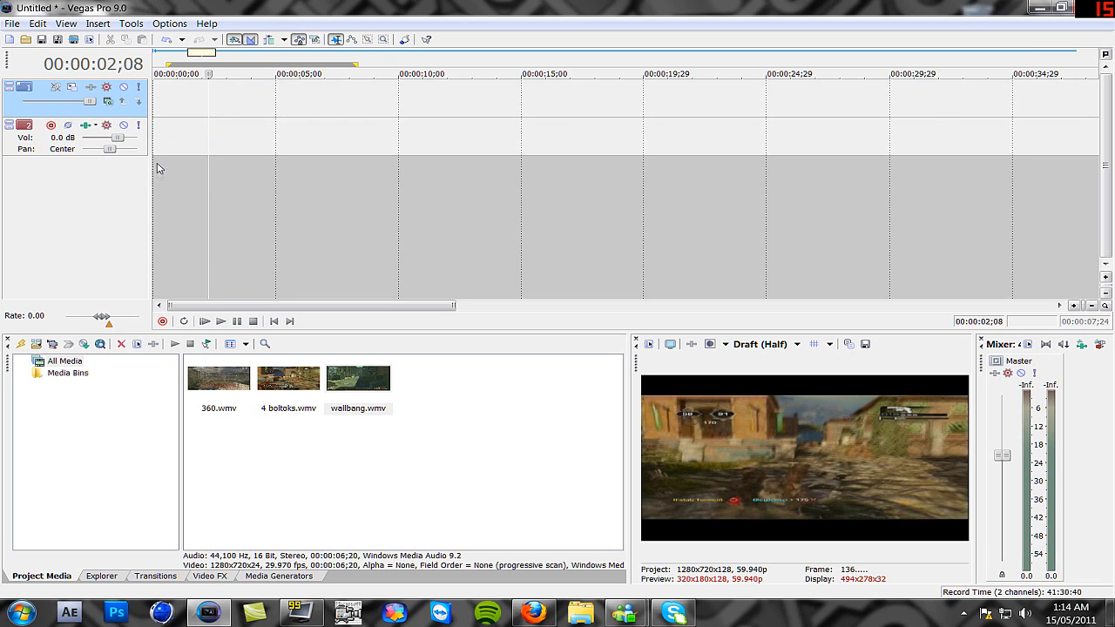
Step: Place 360.wmv from the project media at the start of the timeline
left_click(226, 392)
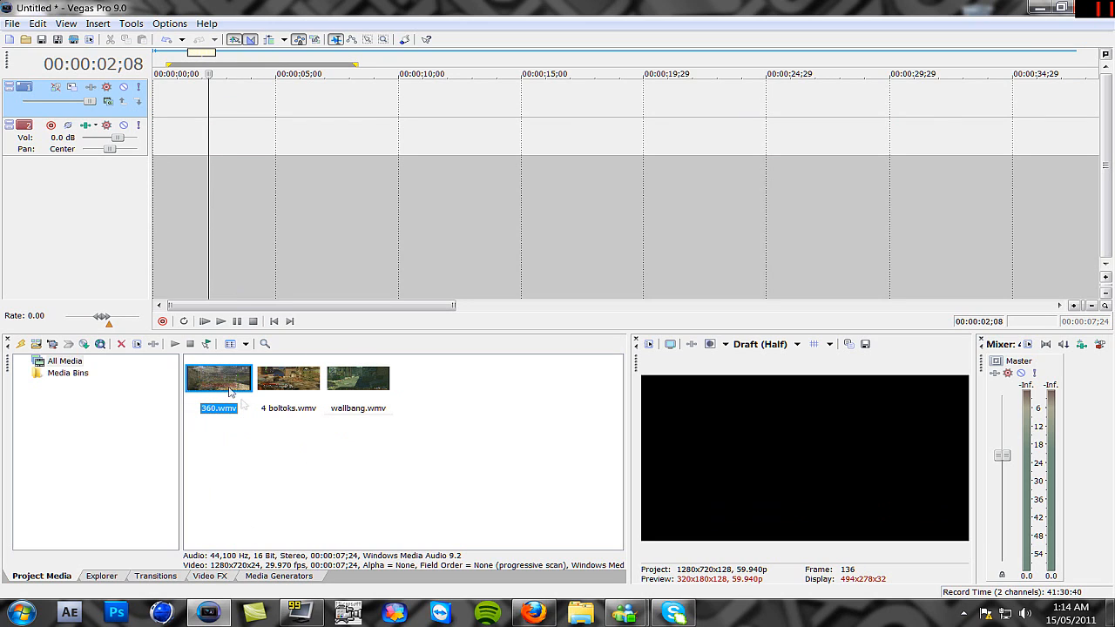
left_click_drag(224, 337, 253, 140)
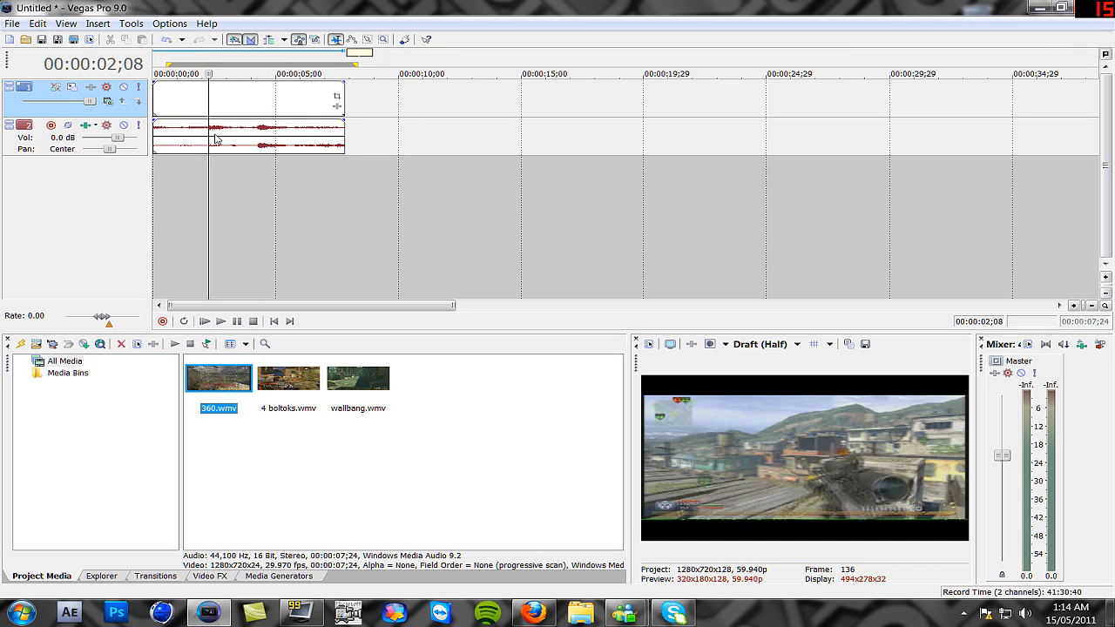
Step: Turn off Maintain Aspect Ratio for the 360.wmv video event on the timeline
left_click(203, 104)
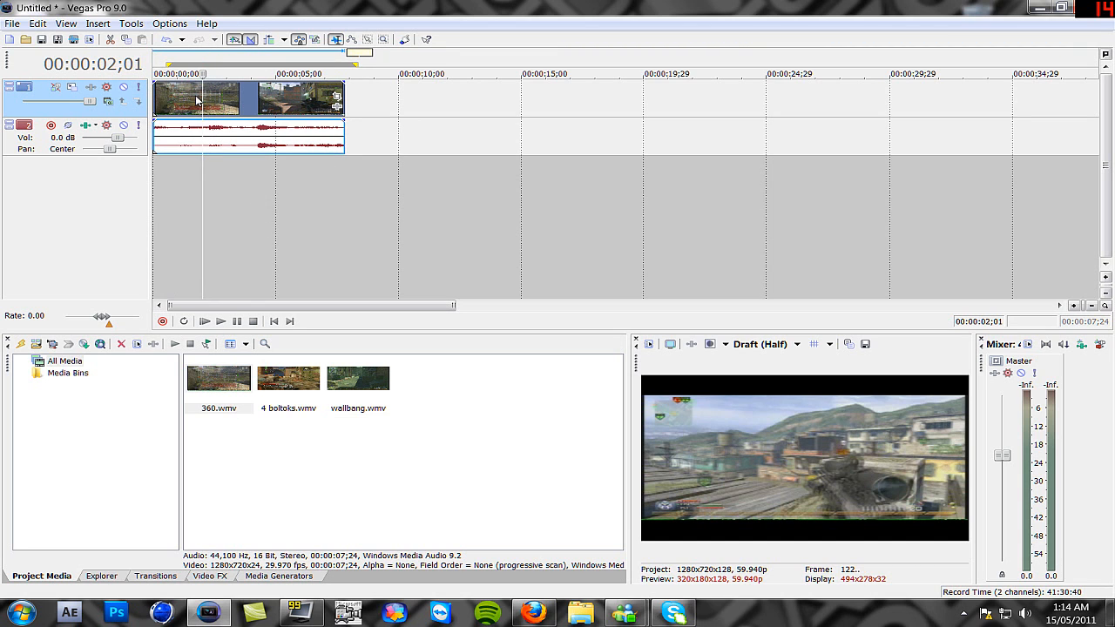
left_click(196, 101)
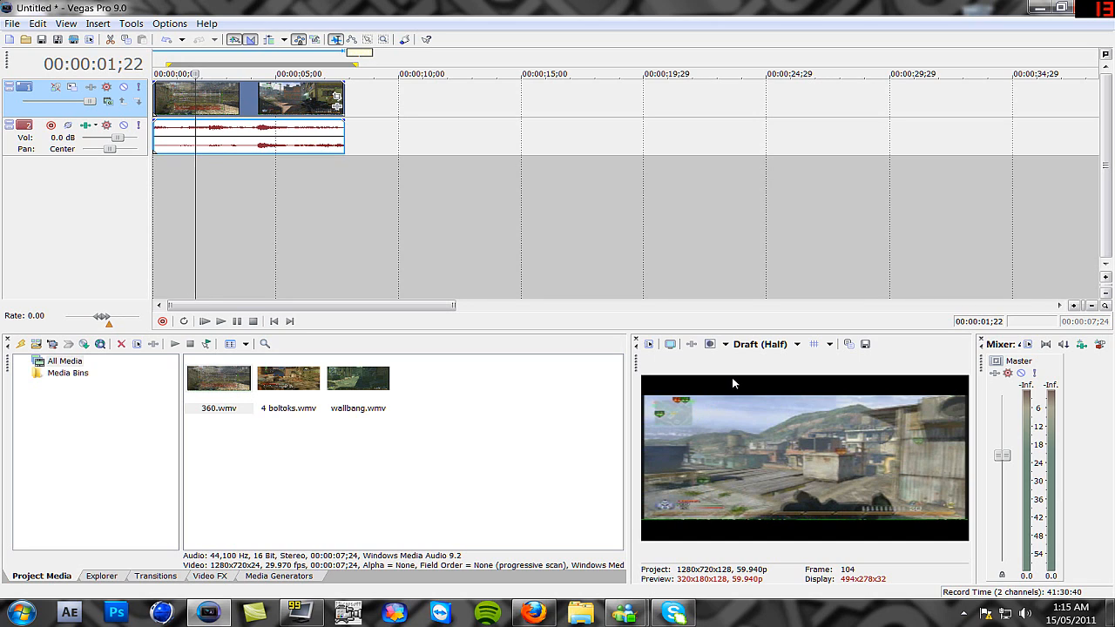
right_click(187, 99)
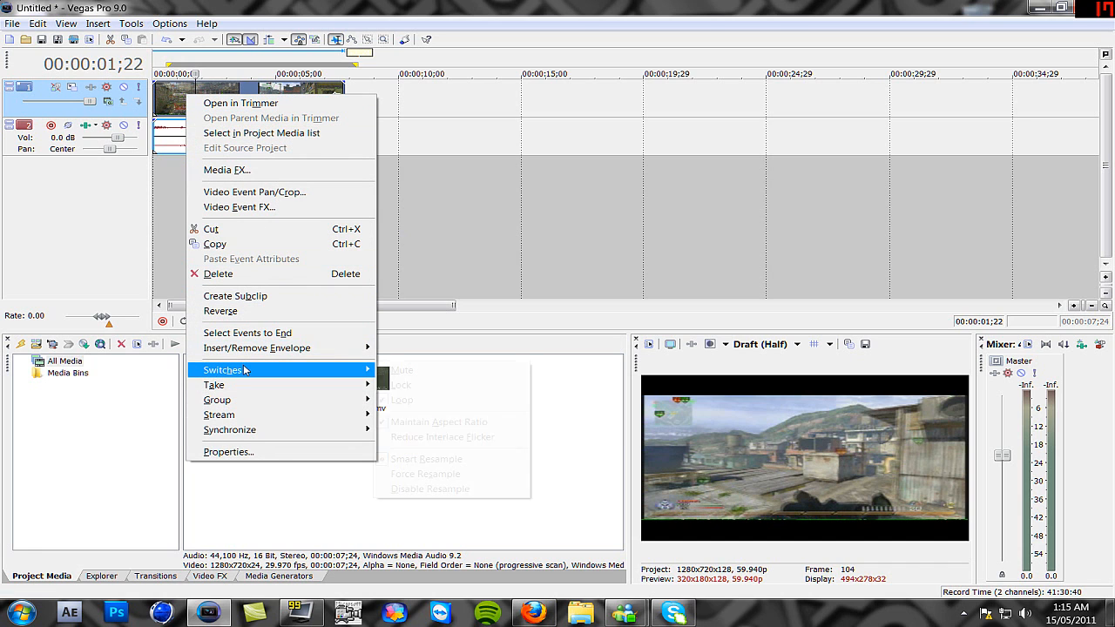
mouse_move(244, 370)
left_click(438, 425)
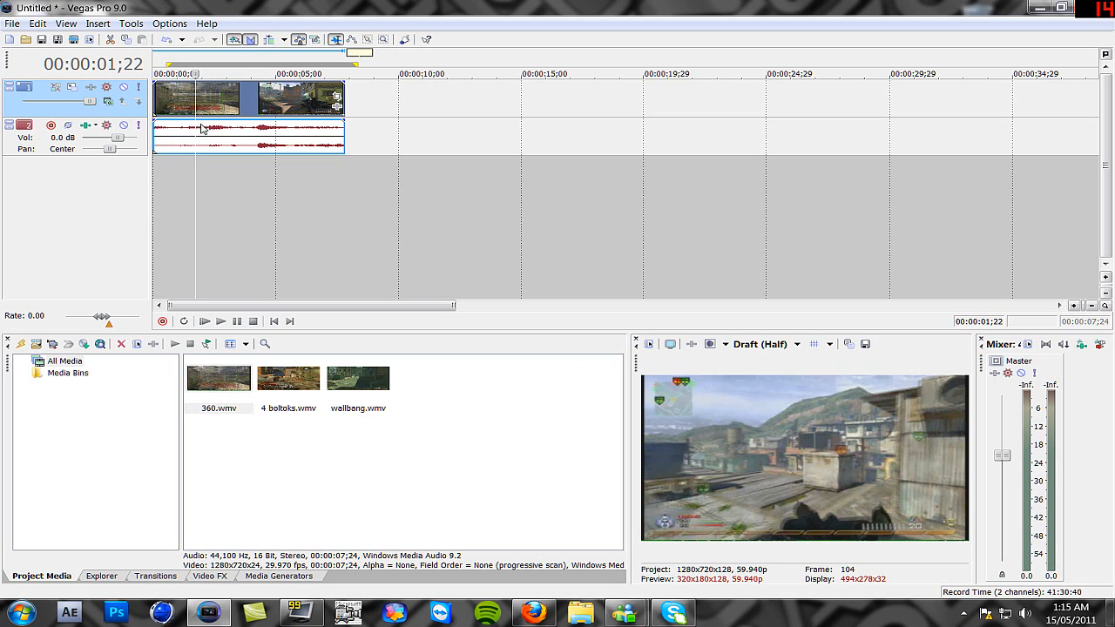
Step: Enlarge the video track's Track Motion frame to about 1,330 by 748 and check the picture at 00:00:01;01
left_click(72, 92)
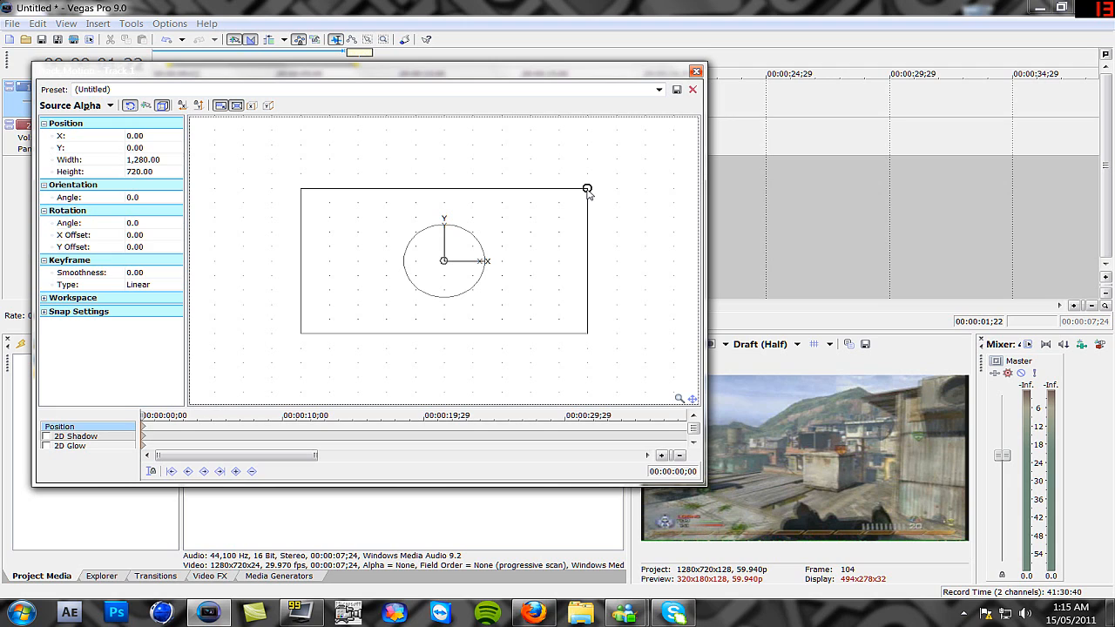
left_click_drag(590, 192, 596, 188)
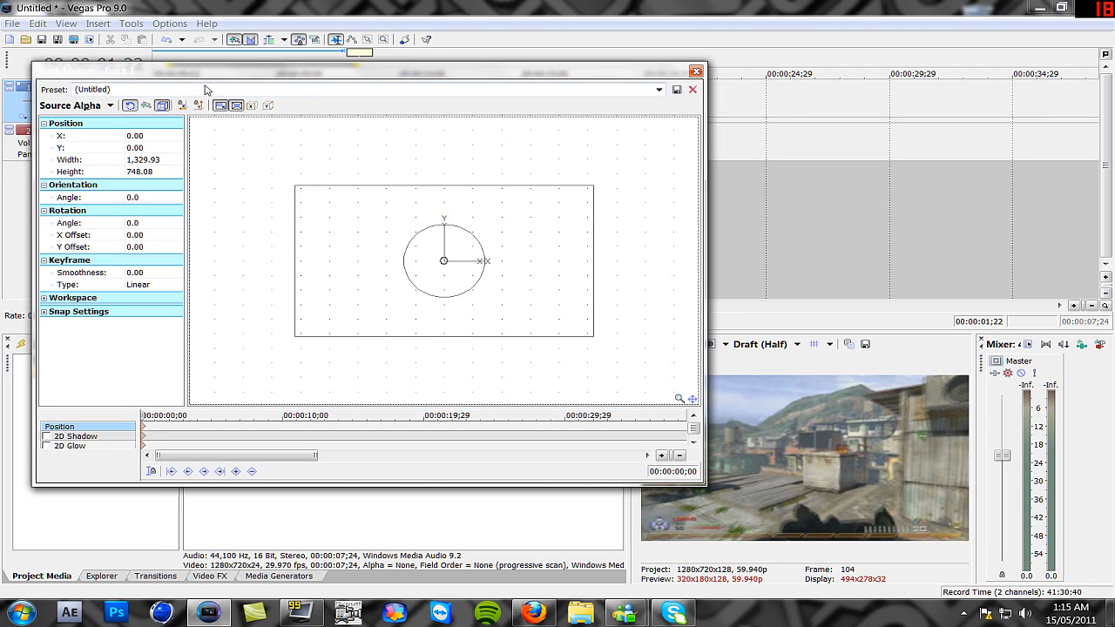
left_click(128, 91)
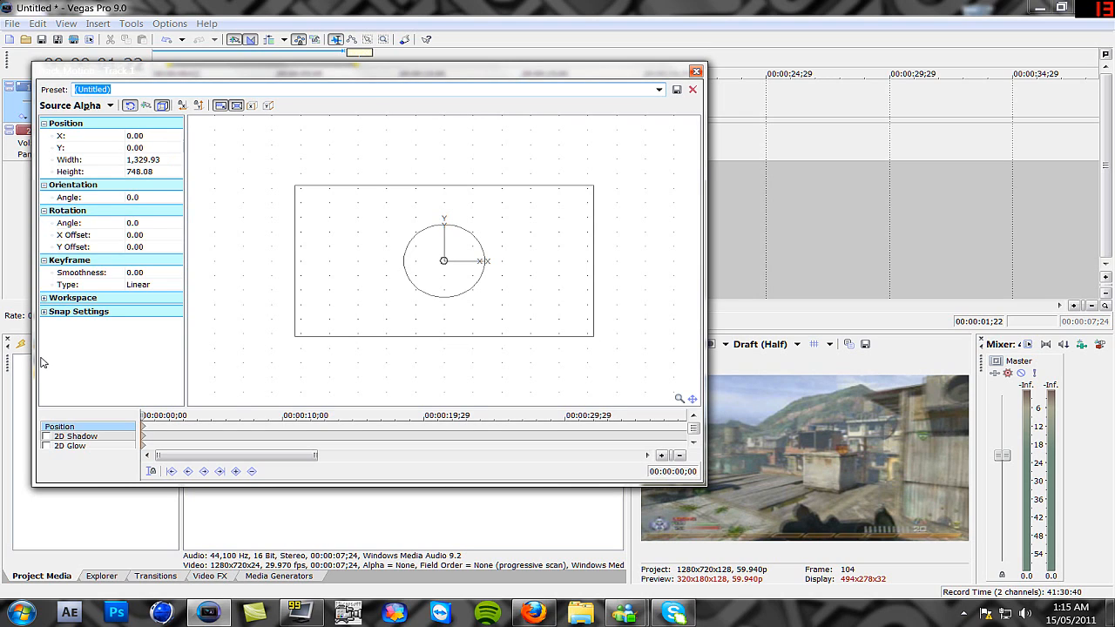
left_click(696, 71)
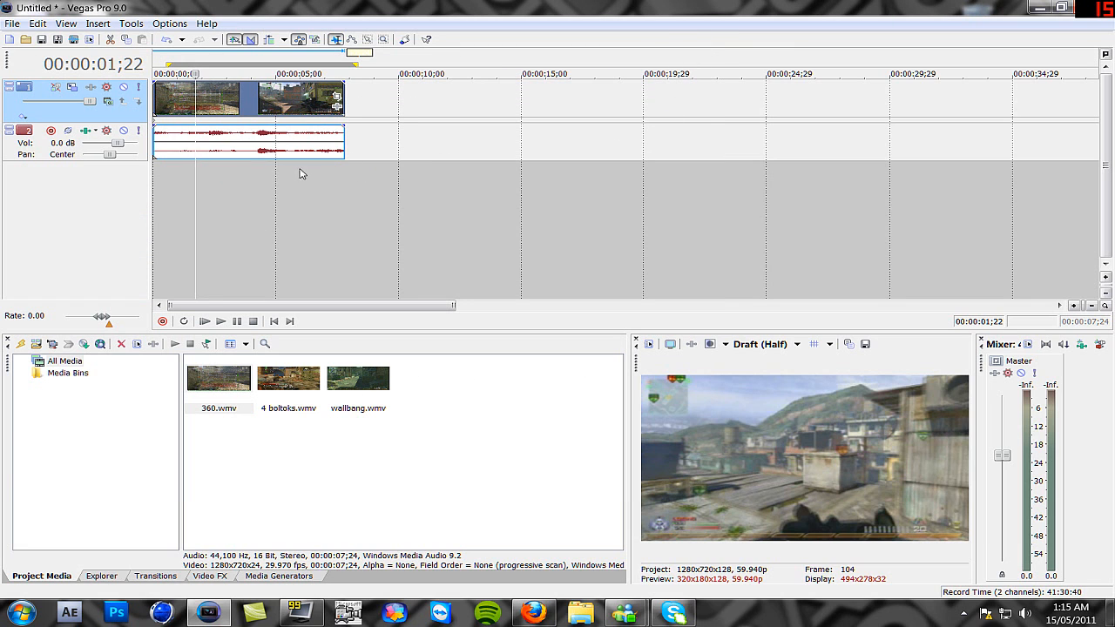
left_click(423, 166)
left_click(179, 176)
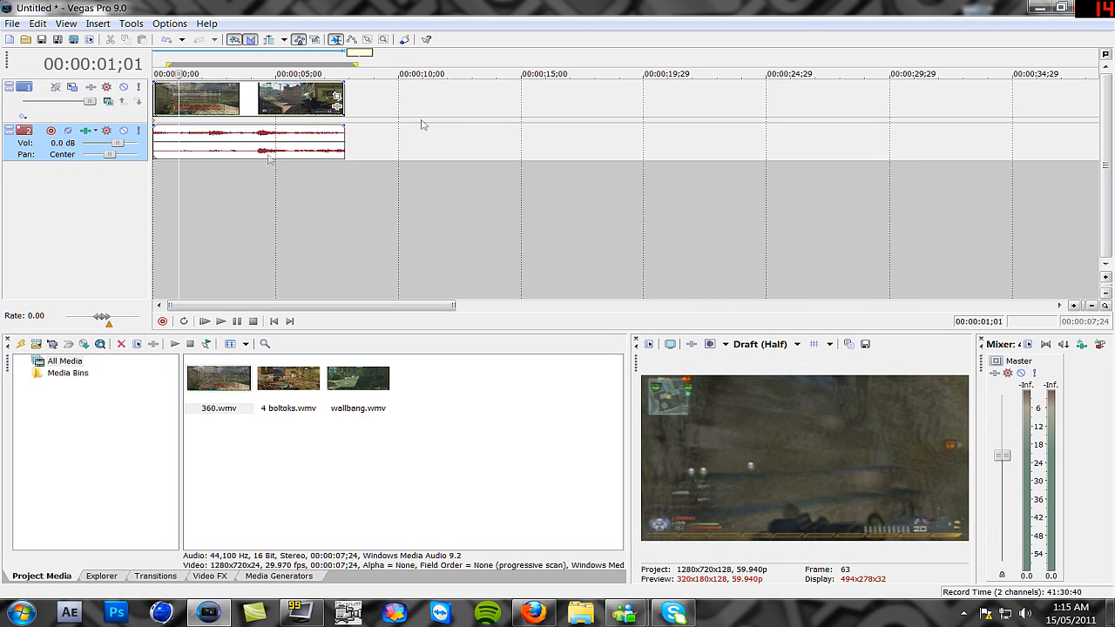
Step: Look through the saved Track Motion presets for the video track without applying one
left_click(72, 87)
left_click(659, 89)
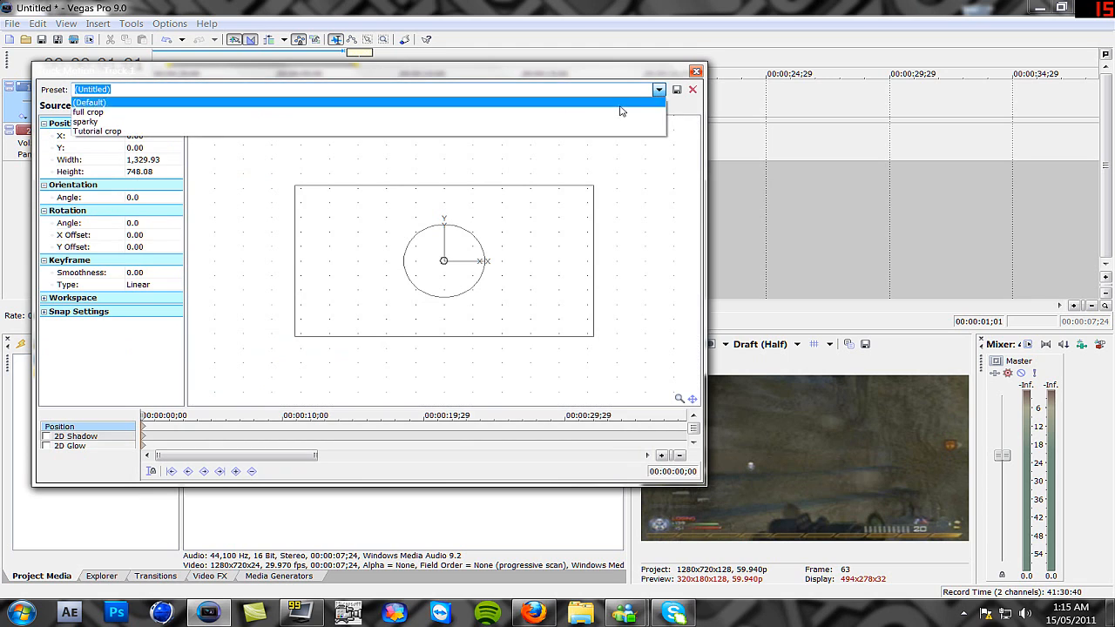
left_click(697, 71)
left_click(697, 71)
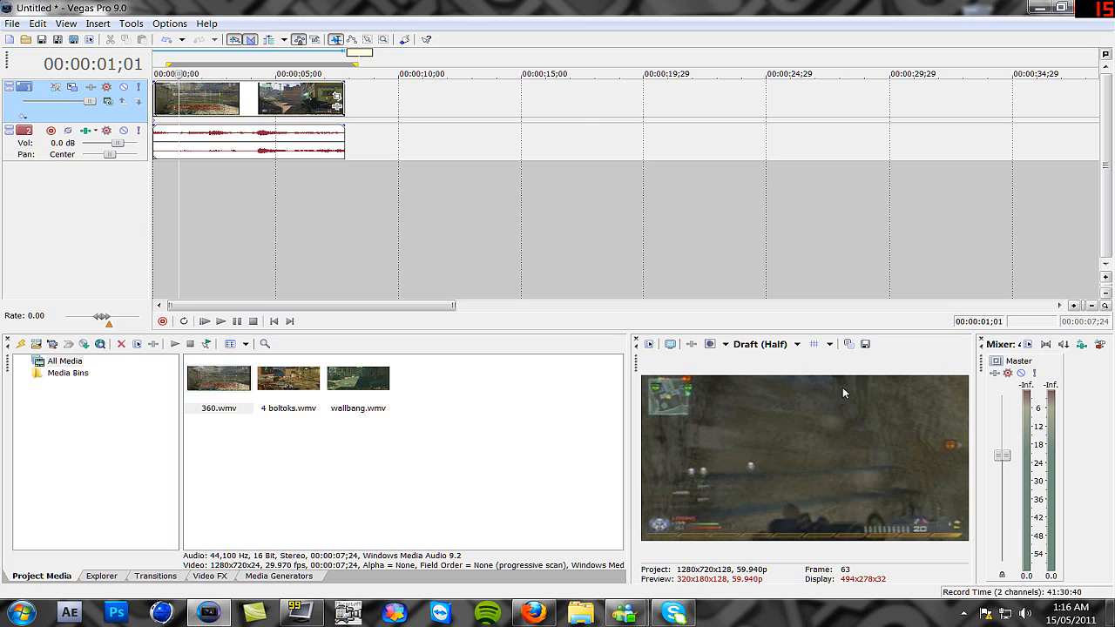
Step: Switch the video preview quality to Best (Full) and back to Draft (Half)
left_click(759, 345)
mouse_move(761, 405)
left_click(857, 419)
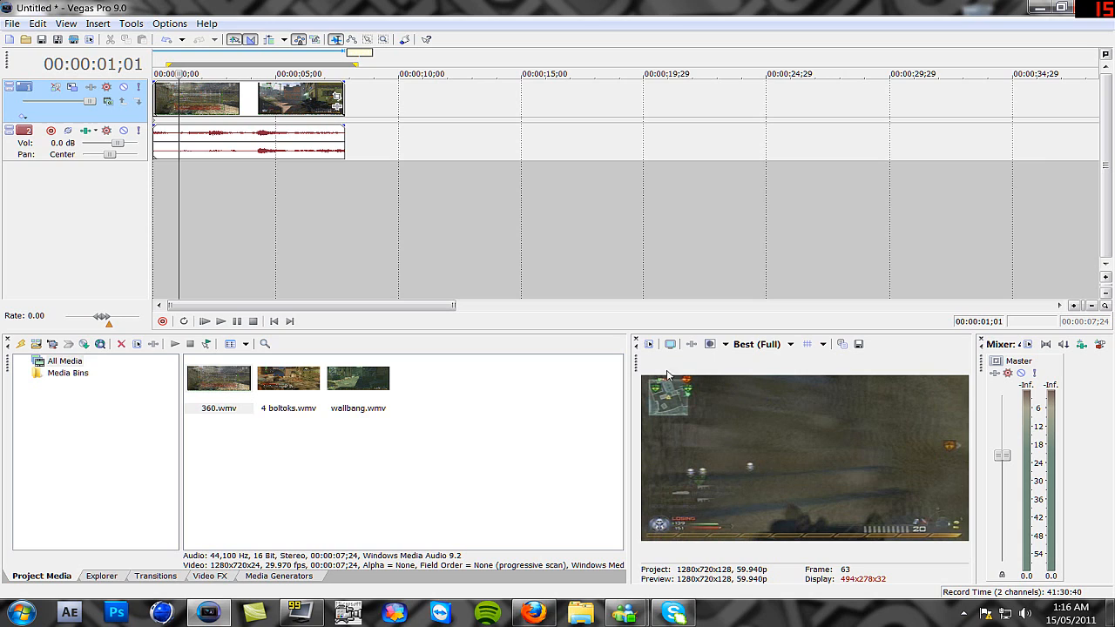
left_click(789, 346)
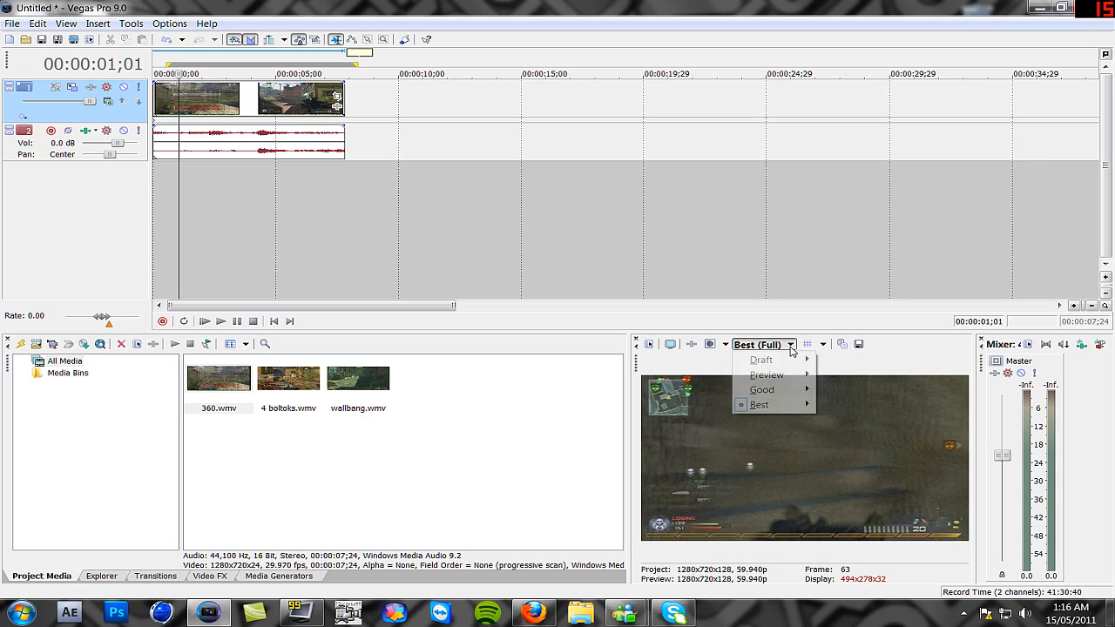
mouse_move(785, 364)
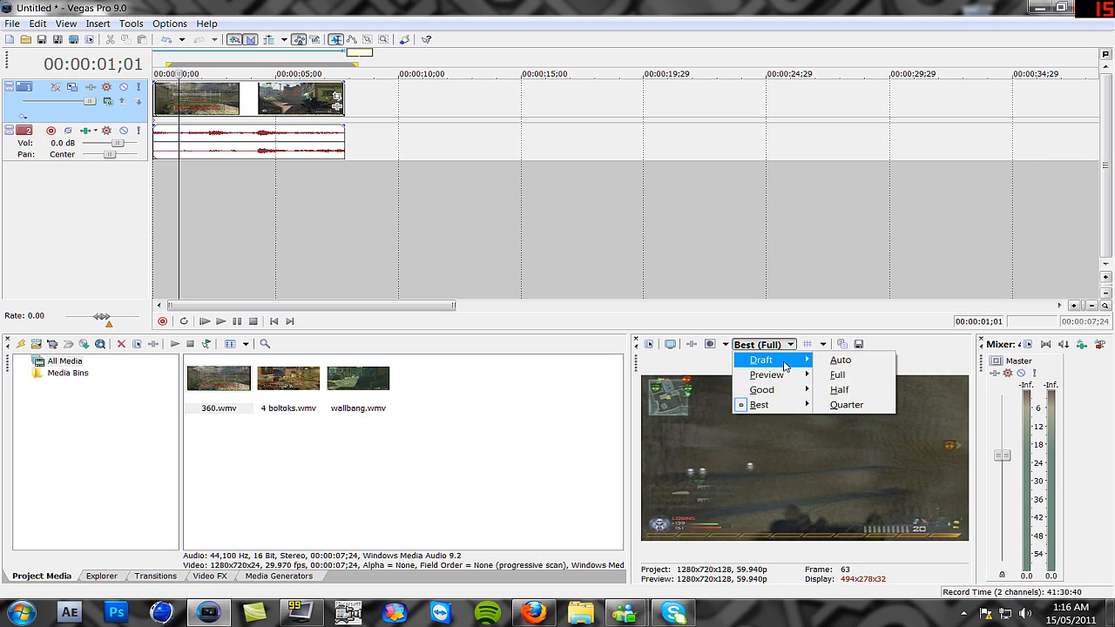
left_click(843, 389)
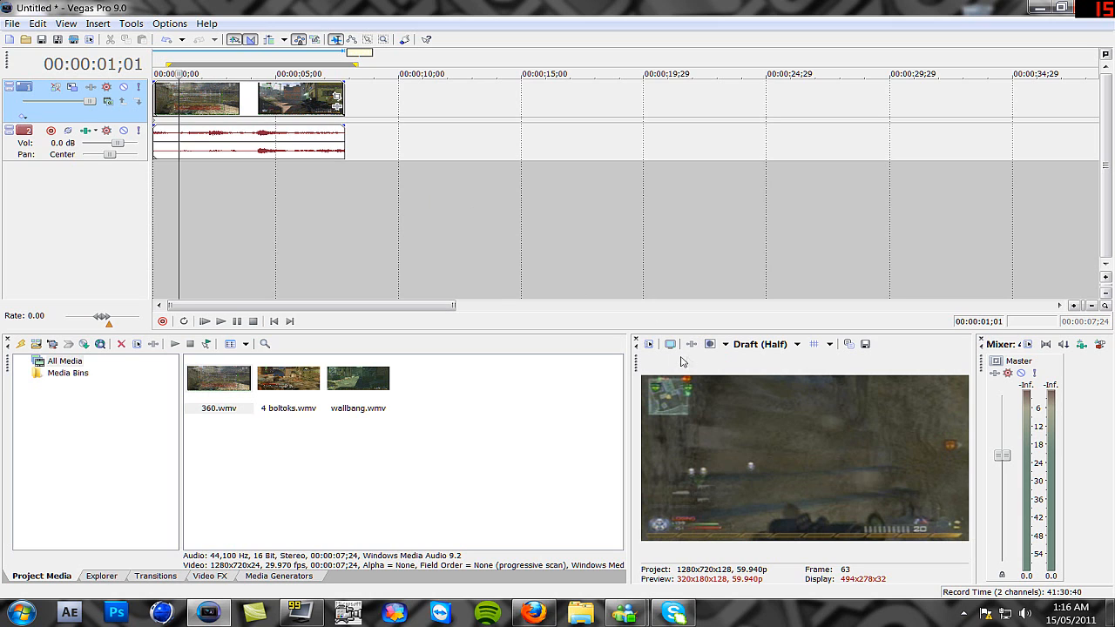
Step: Move the 360.wmv clip with its audio to start at about 00:00:07;26 on the timeline
left_click_drag(184, 97, 398, 98)
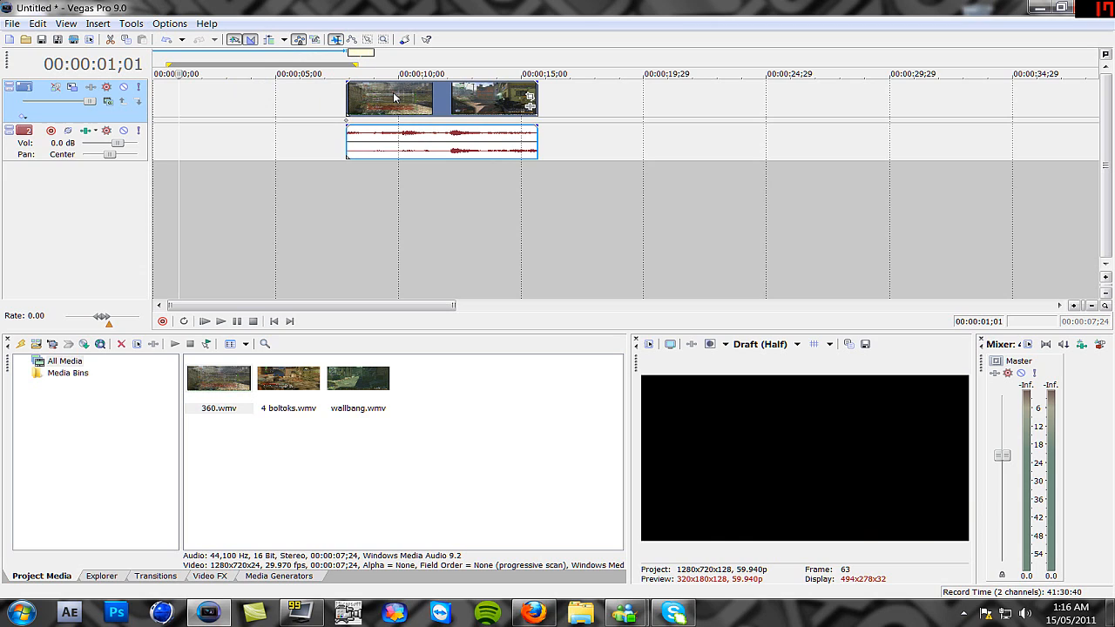
left_click(346, 96)
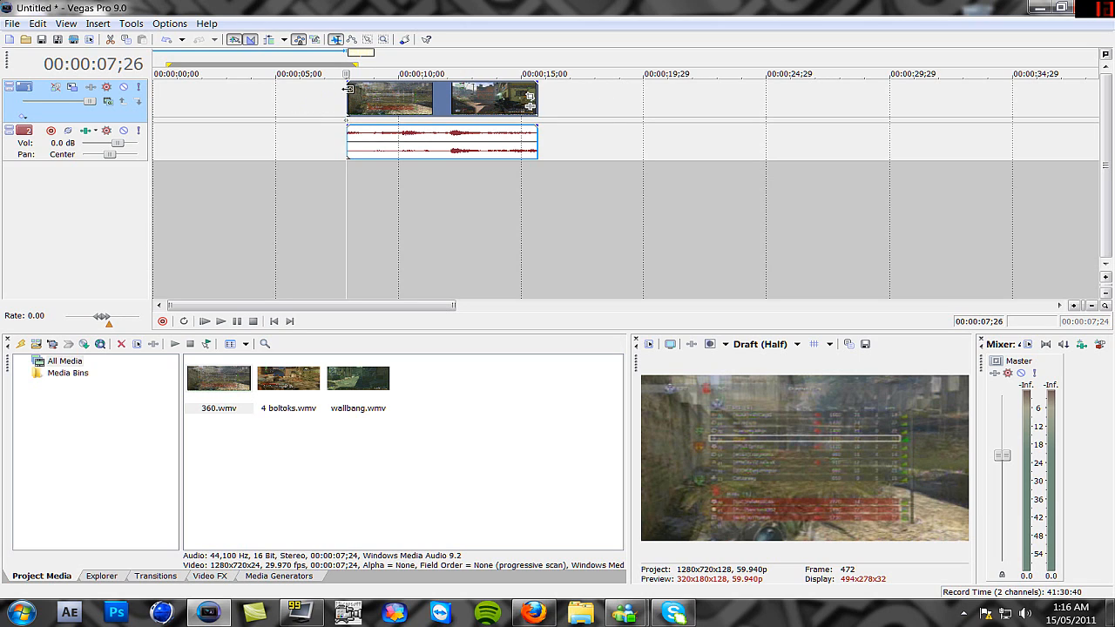
left_click(319, 94)
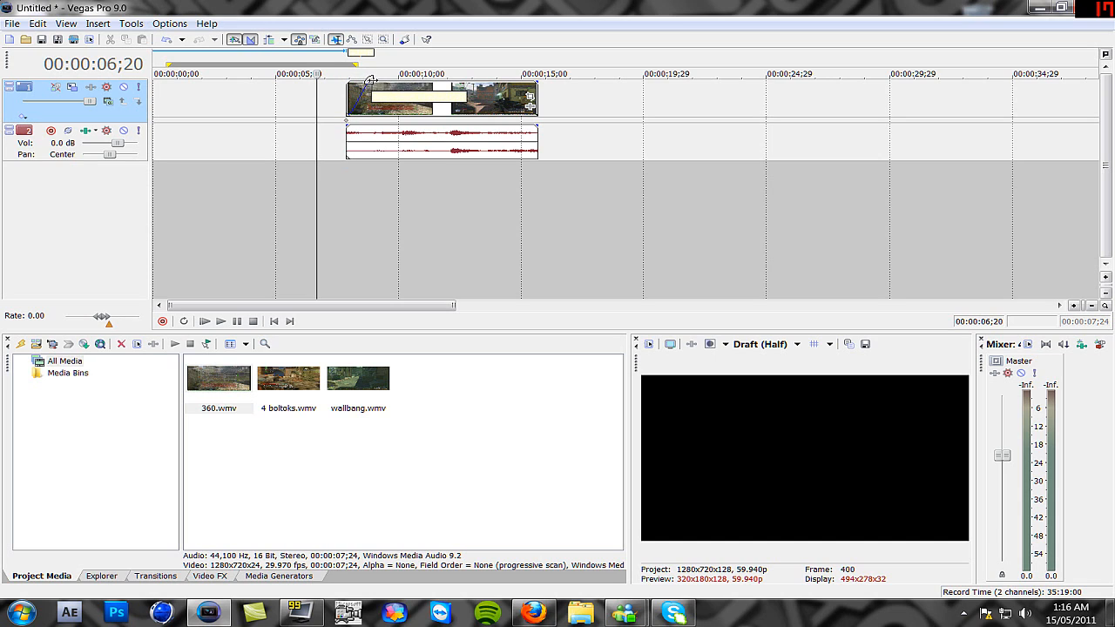
Step: Add a fade-in and a fade-out of about one second each to the 360.wmv video and audio events
left_click_drag(356, 83, 370, 95)
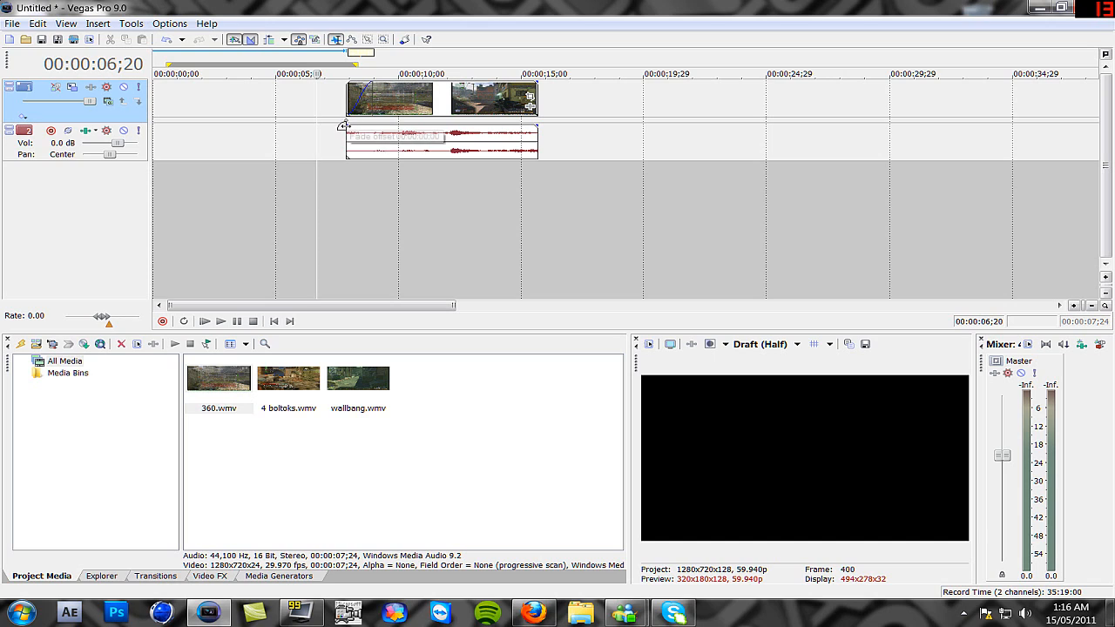
left_click_drag(343, 124, 370, 128)
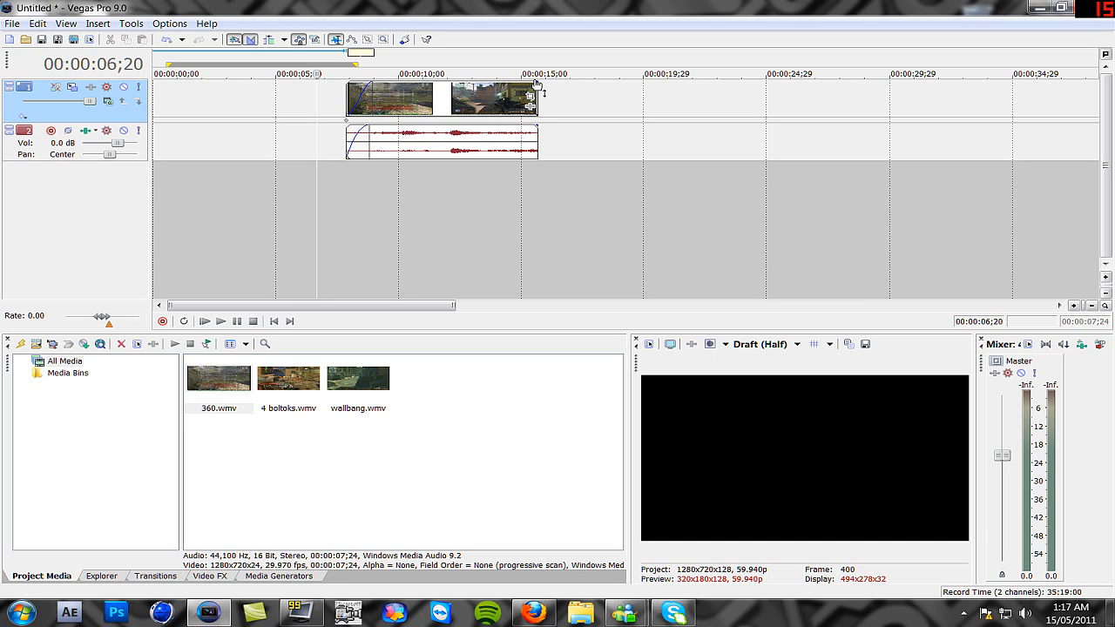
left_click_drag(537, 82, 509, 84)
left_click_drag(538, 125, 511, 126)
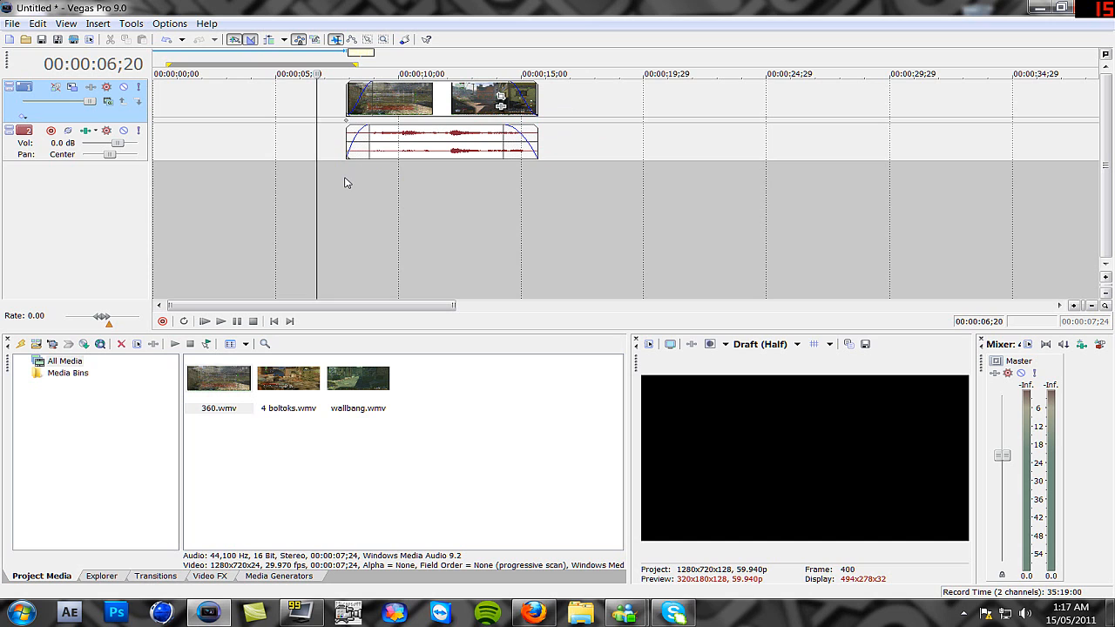
Step: Play the clip from before its fade-in and again from near its fade-out to check both fades
key("space")
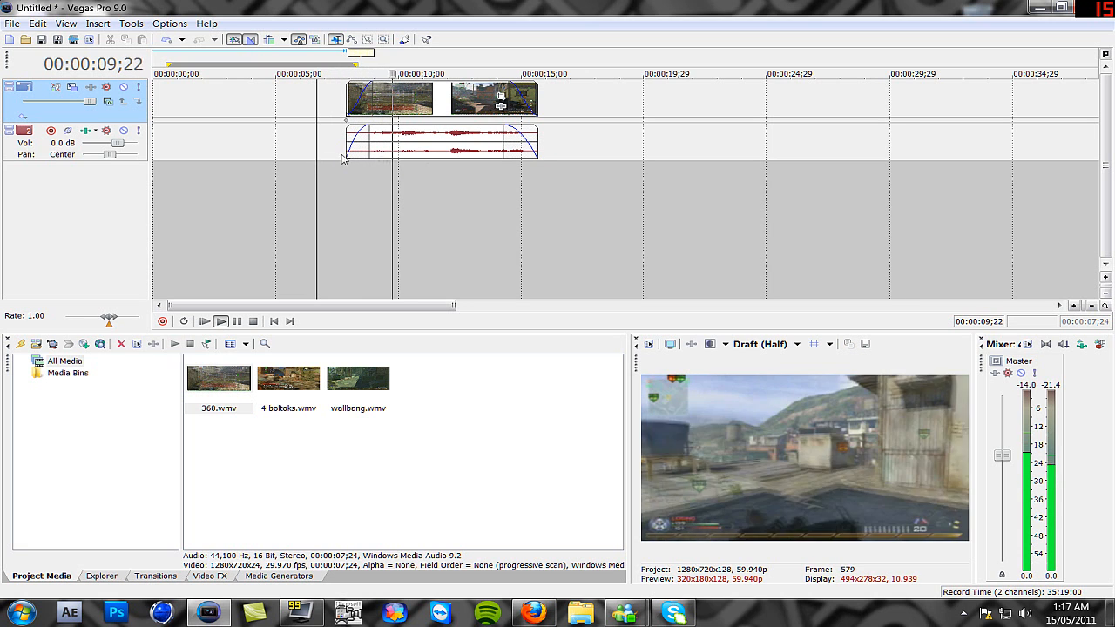
left_click(497, 180)
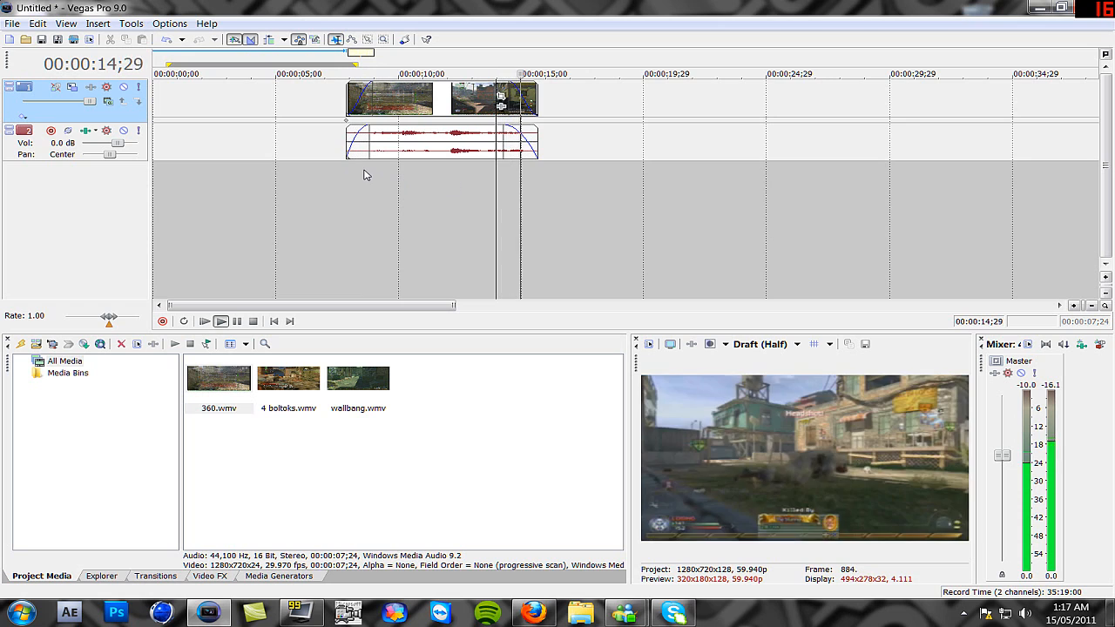
key("space")
left_click(338, 172)
Step: Move the faded clip back to the timeline start, and reposition it to begin at about 6 seconds
left_click_drag(418, 118, 150, 102)
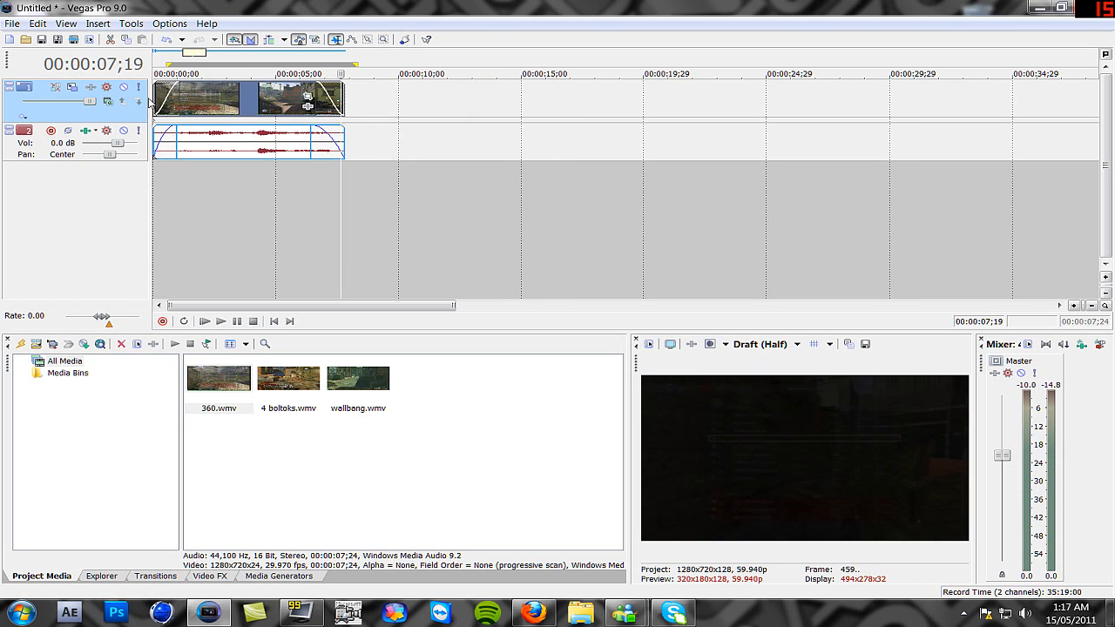
left_click(386, 137)
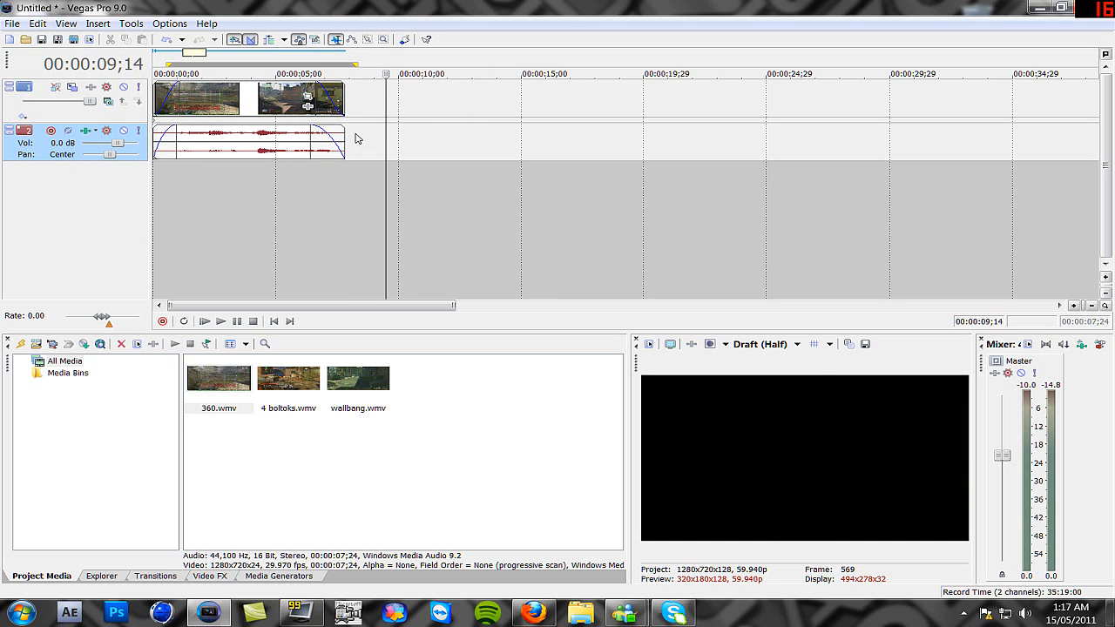
left_click_drag(237, 102, 379, 102)
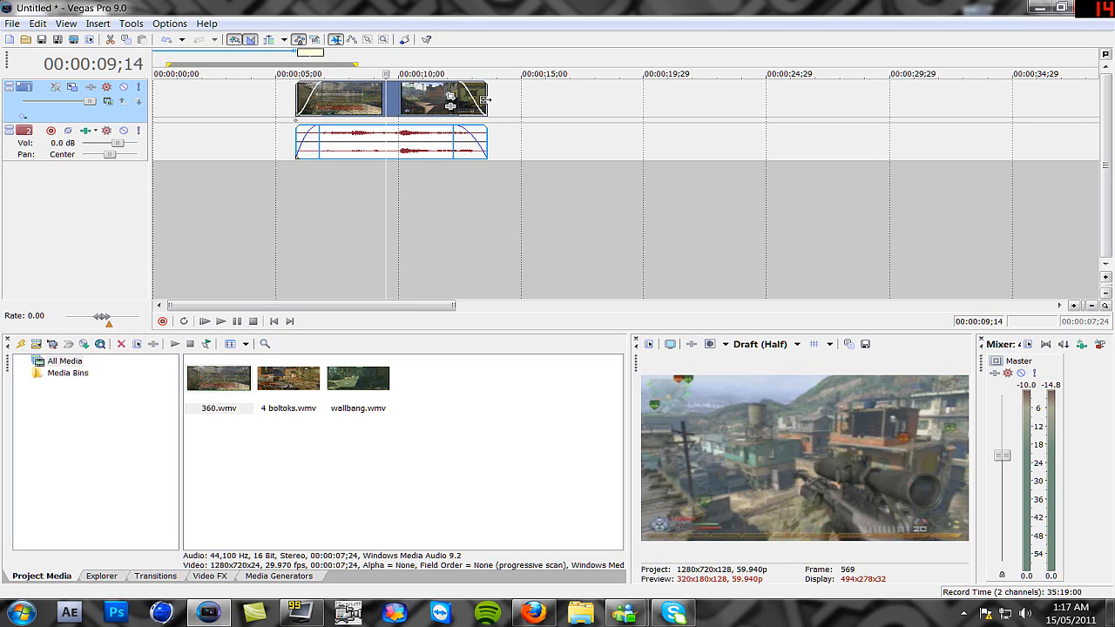
Step: Try slowing the clip by time-stretching its end to about 20 seconds on the timeline, play it and undo the stretch
left_click_drag(485, 100, 486, 100)
left_click_drag(485, 100, 654, 102)
key("space")
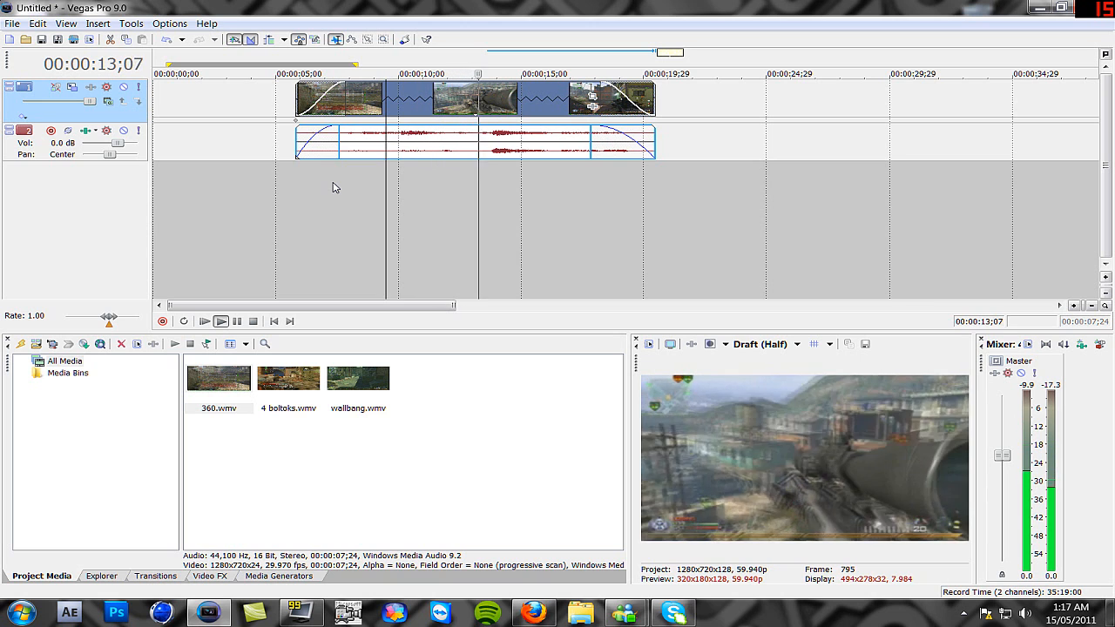
key("space")
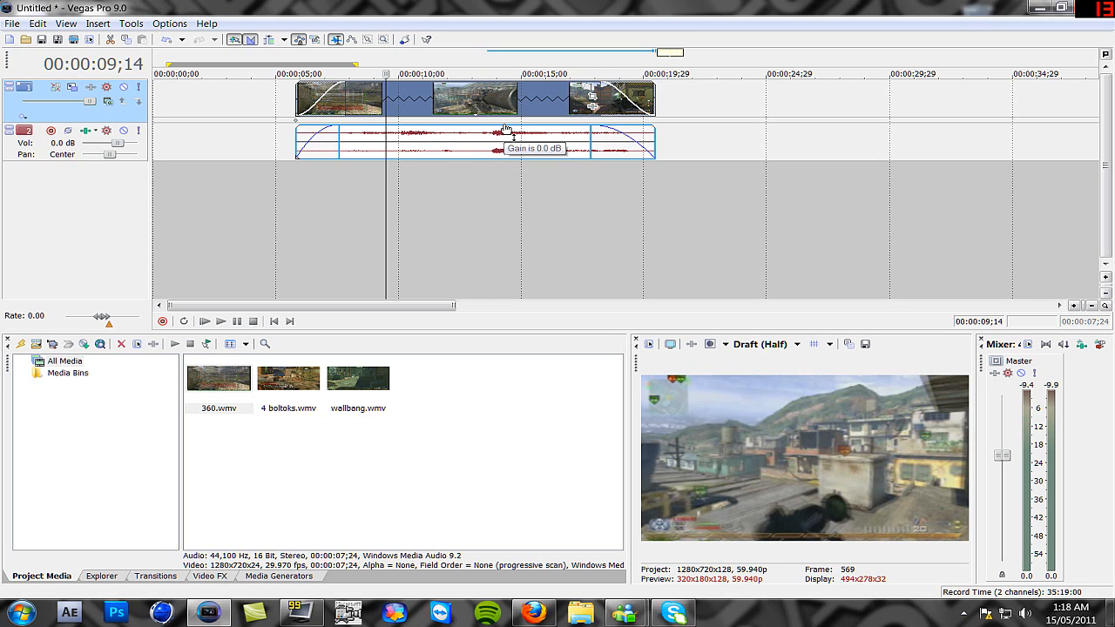
key("ctrl+z")
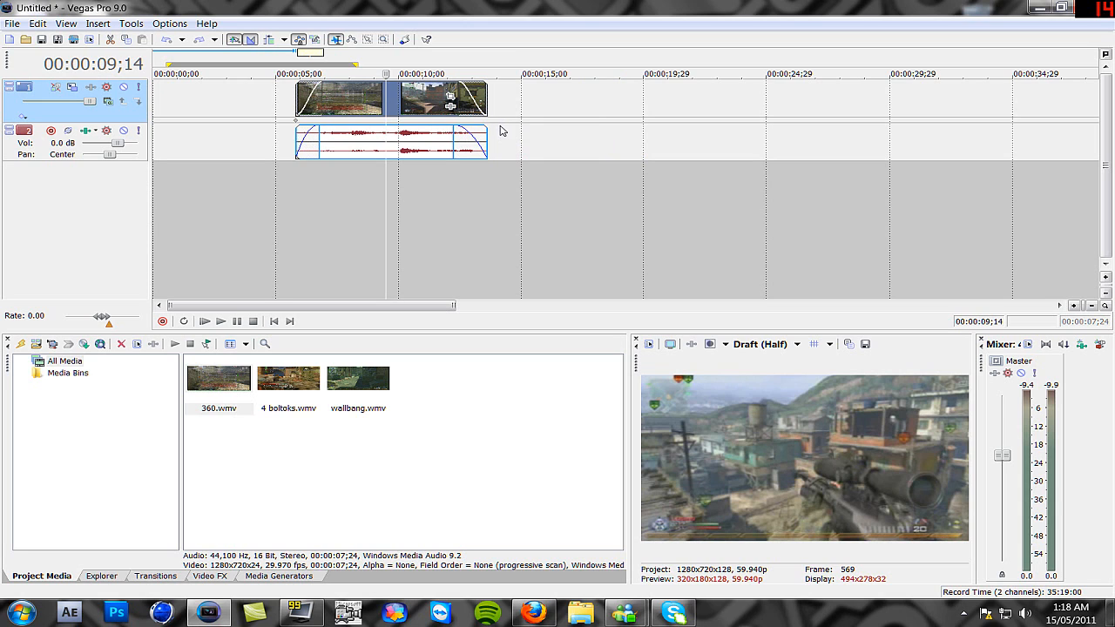
Step: Try speeding up the clip by time-compressing its end to about 9 seconds on the timeline, play it and undo the change
left_click_drag(487, 101, 420, 99)
left_click_drag(389, 99, 367, 99)
left_click(316, 182)
key("space")
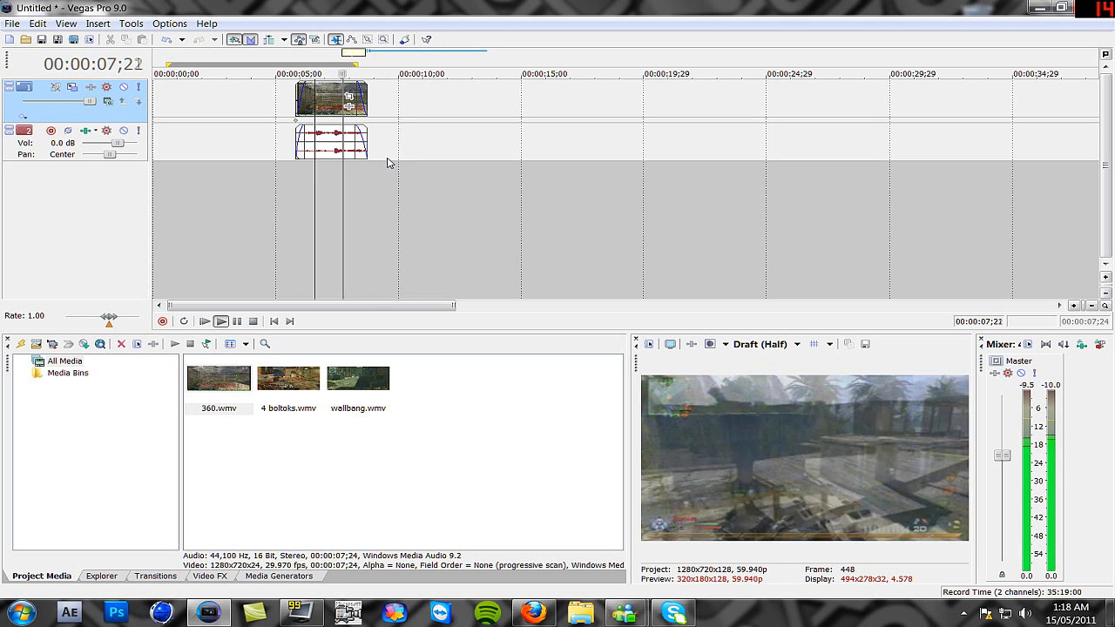
key("space")
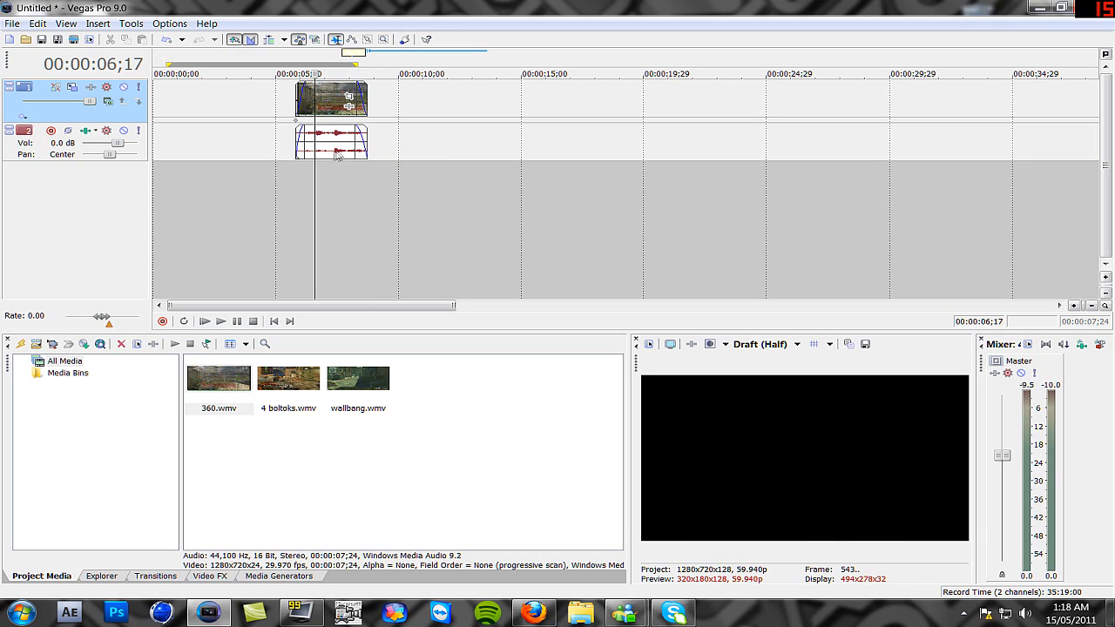
left_click_drag(377, 138, 383, 138)
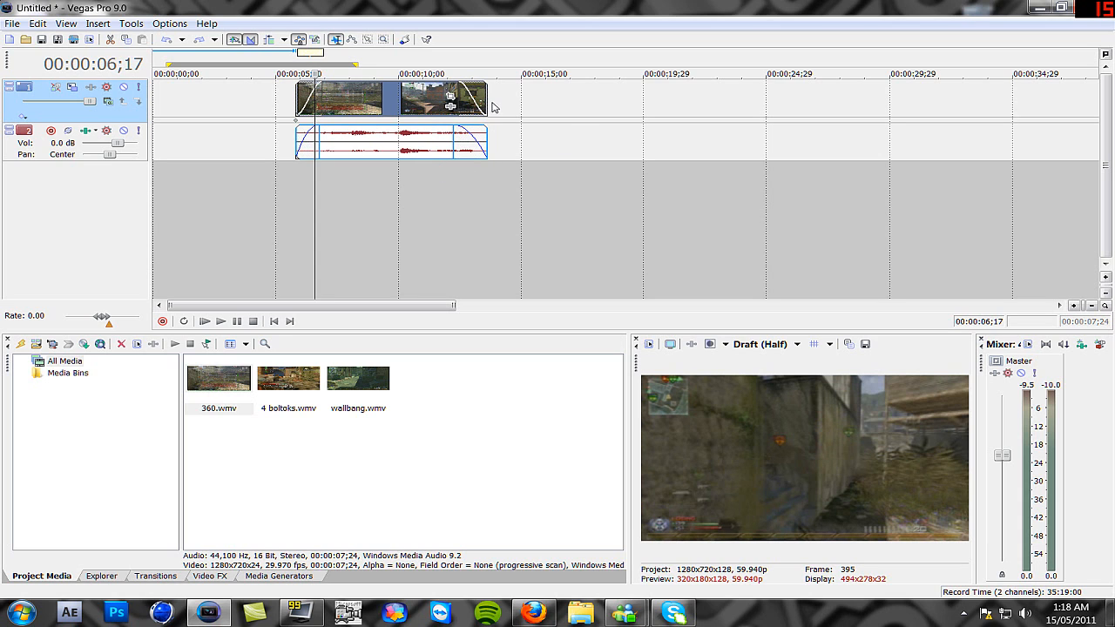
Step: Slow the clip down by time-stretching its end to about 23.5 seconds on the timeline and play it from 10 seconds
left_click_drag(485, 103, 729, 101)
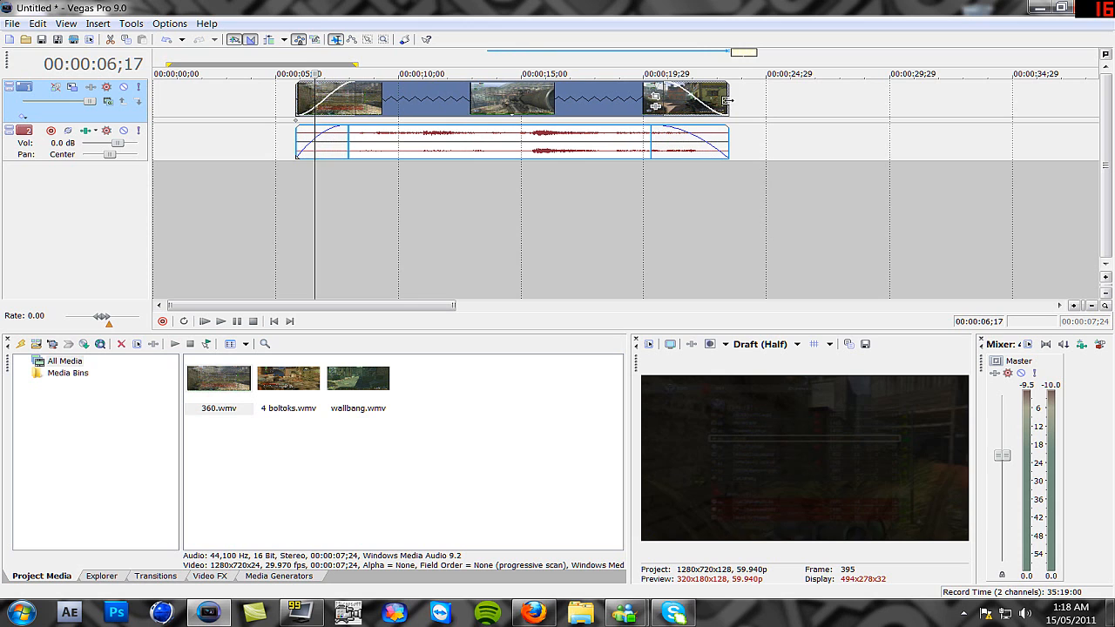
left_click(398, 170)
key("space")
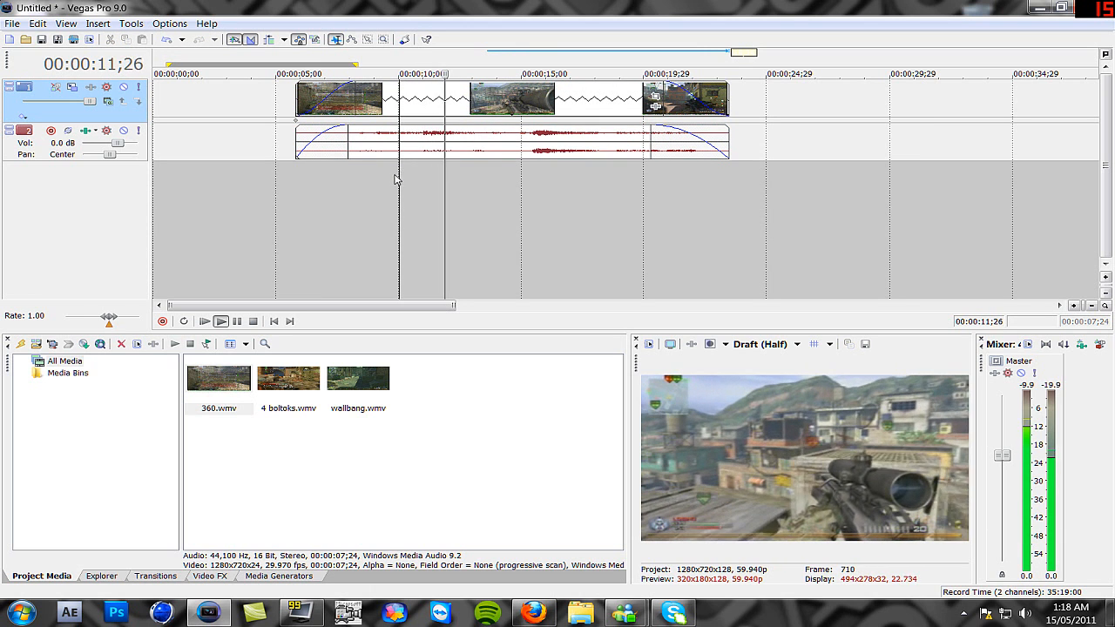
key("space")
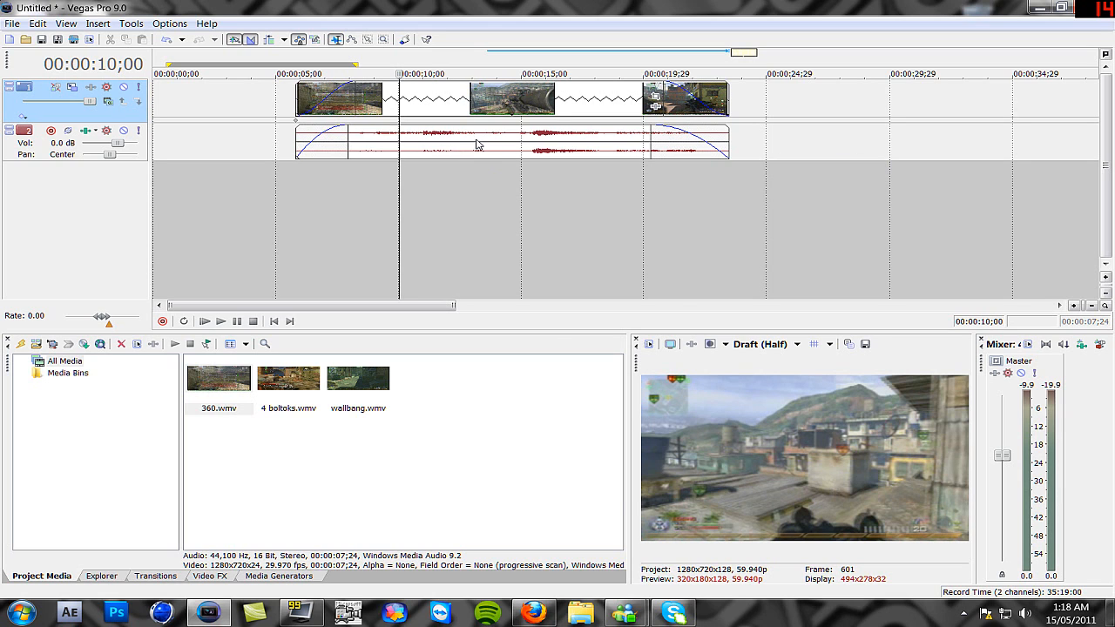
Step: Go through the stretched audio event's properties and play the clip from 10 seconds to check its sound
right_click(476, 140)
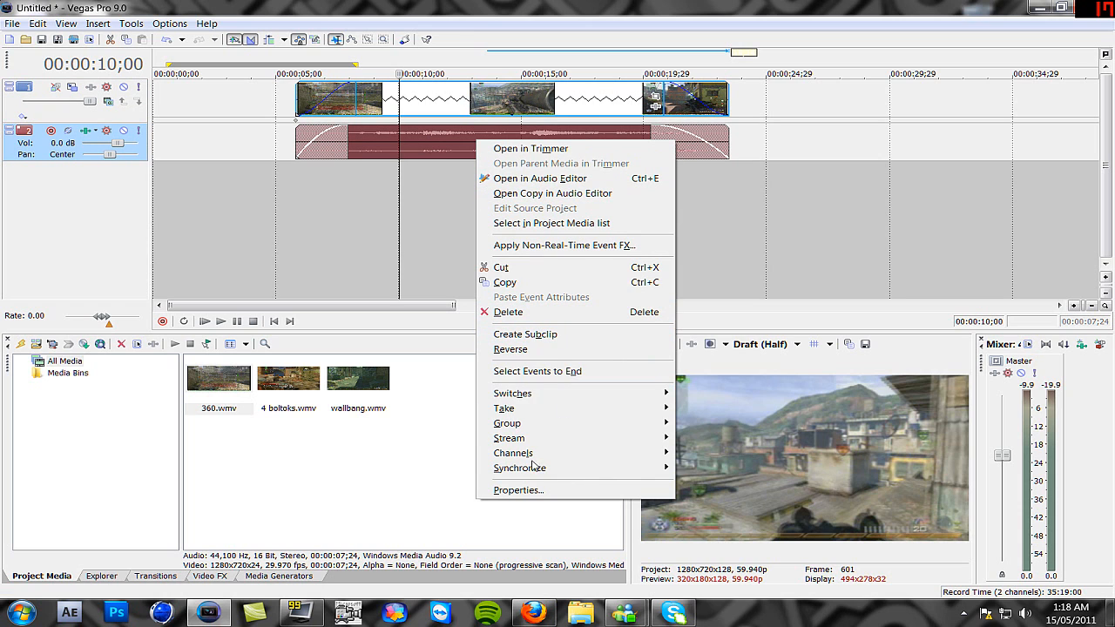
left_click(517, 489)
left_click(526, 349)
left_click(608, 436)
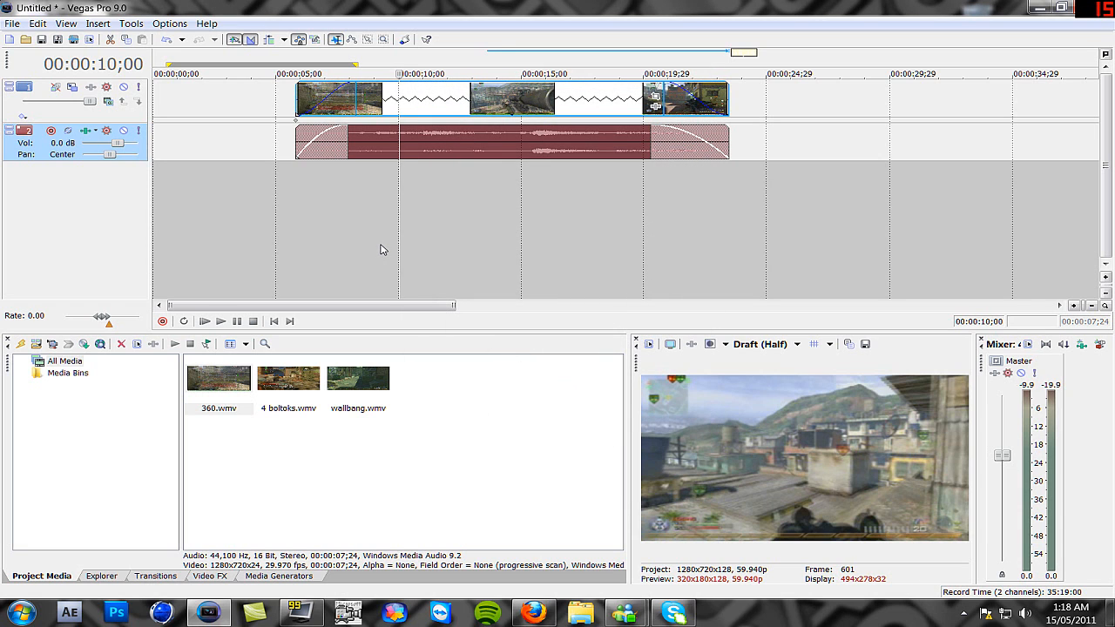
key("space")
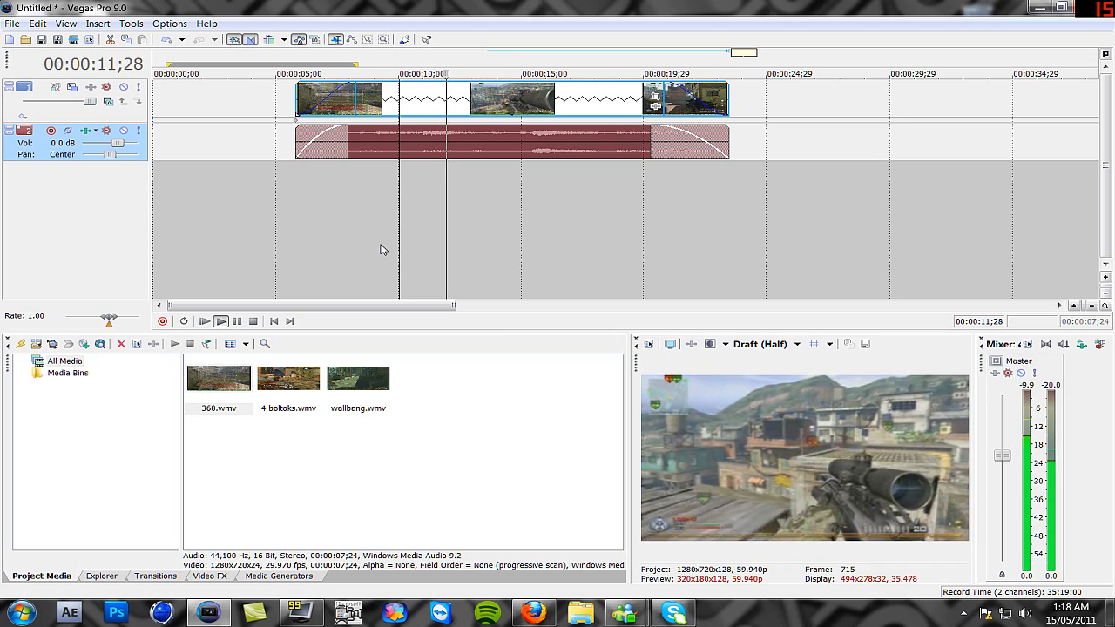
key("space")
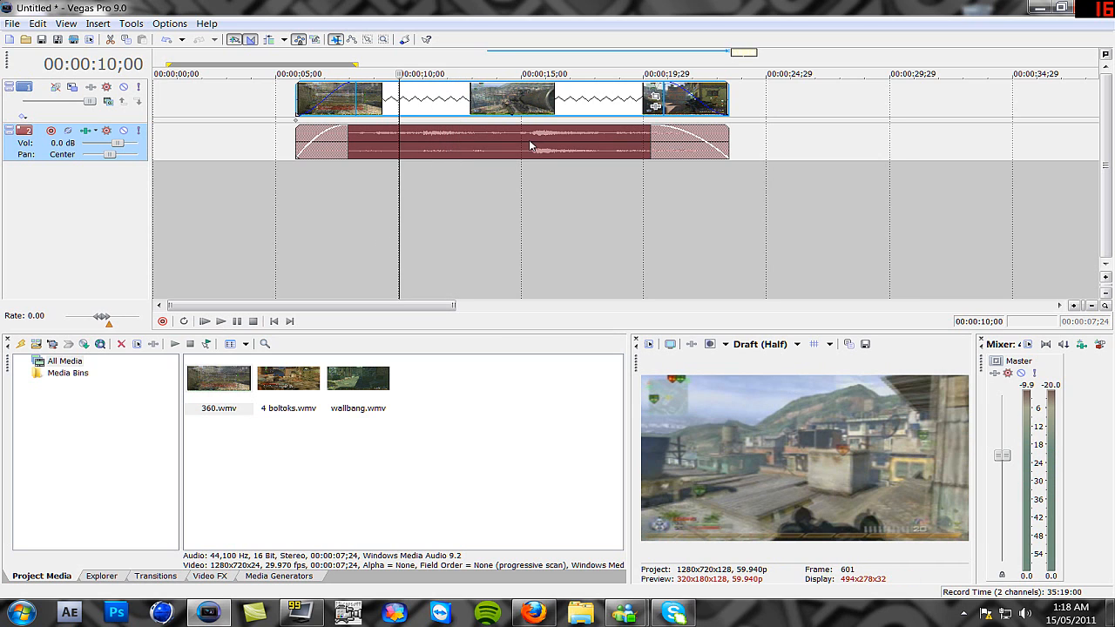
Step: Delete the stretched clip from the timeline and place a fresh copy of 360.wmv starting at about 3.3 seconds
left_click_drag(549, 106, 491, 108)
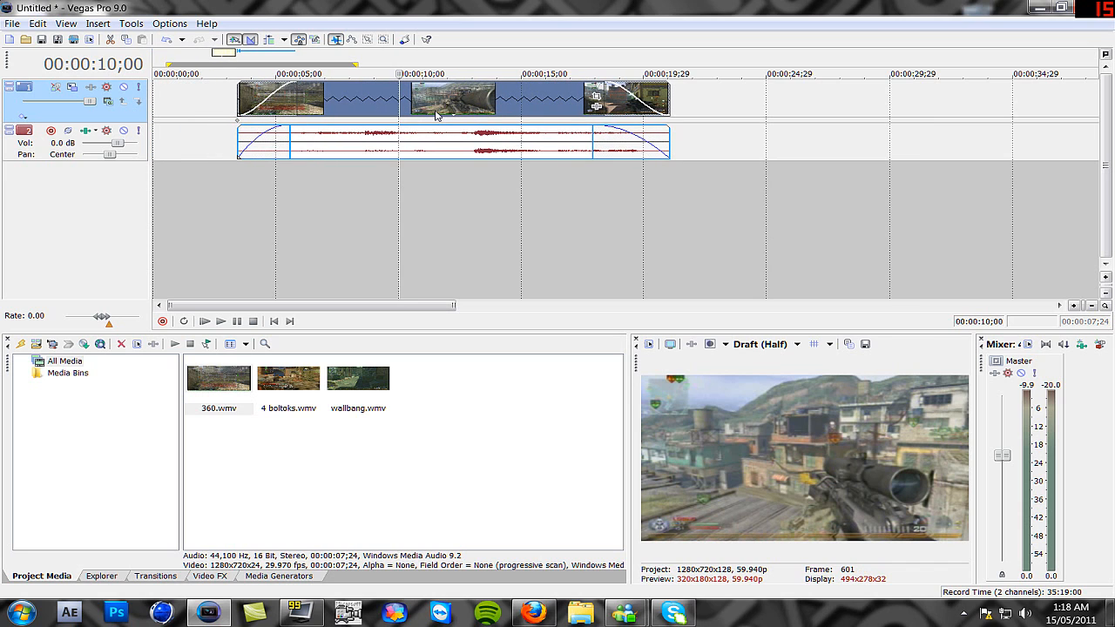
left_click(491, 105)
key("Delete")
left_click_drag(225, 378, 178, 136)
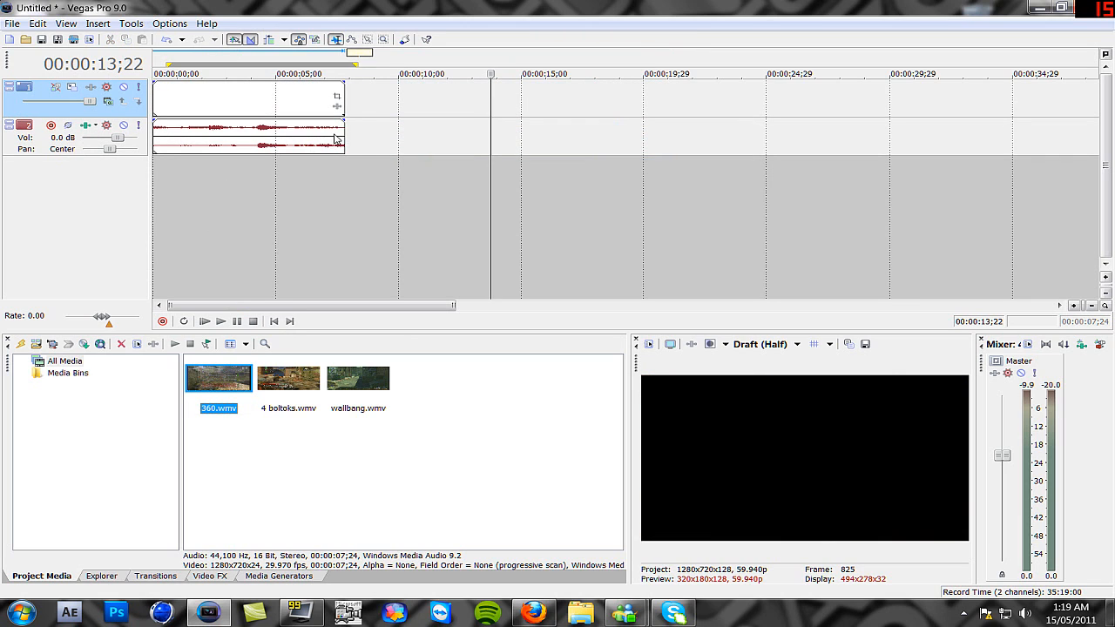
left_click_drag(276, 105, 358, 102)
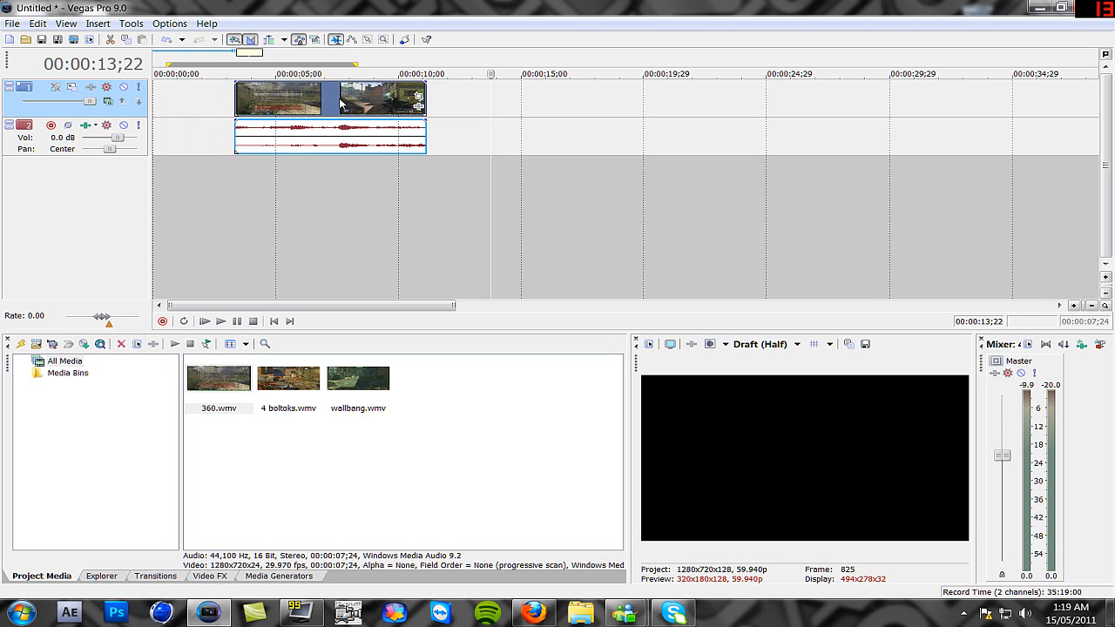
Step: Trim the clip's end back to 00:00:08;17 and further to about 7.6 seconds, playing it around the cut points
left_click(364, 165)
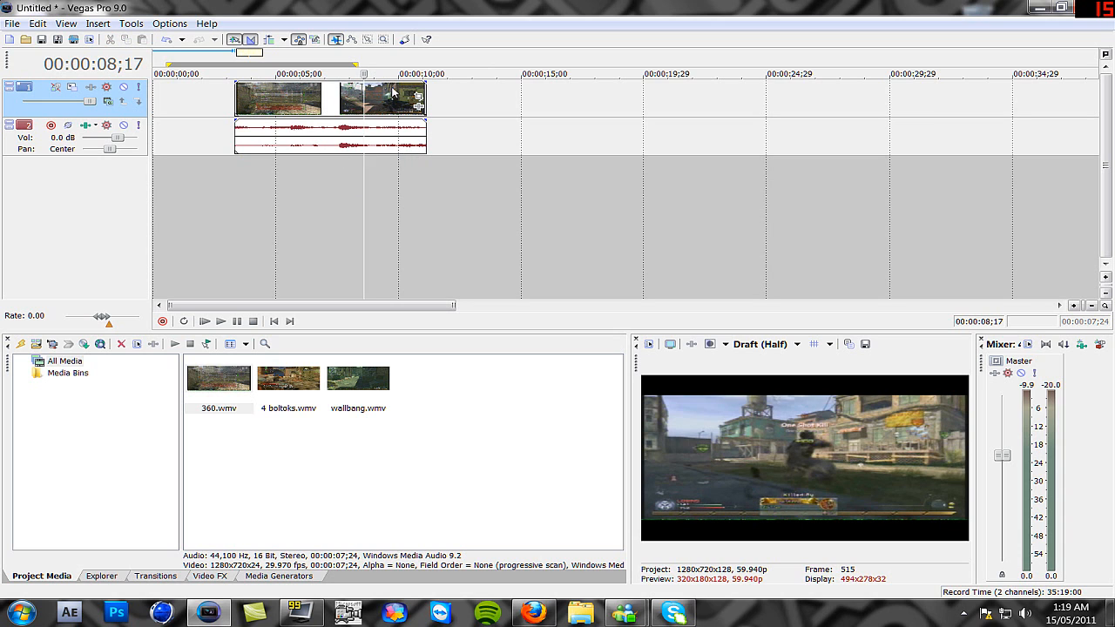
key("space")
key("space")
left_click(421, 96)
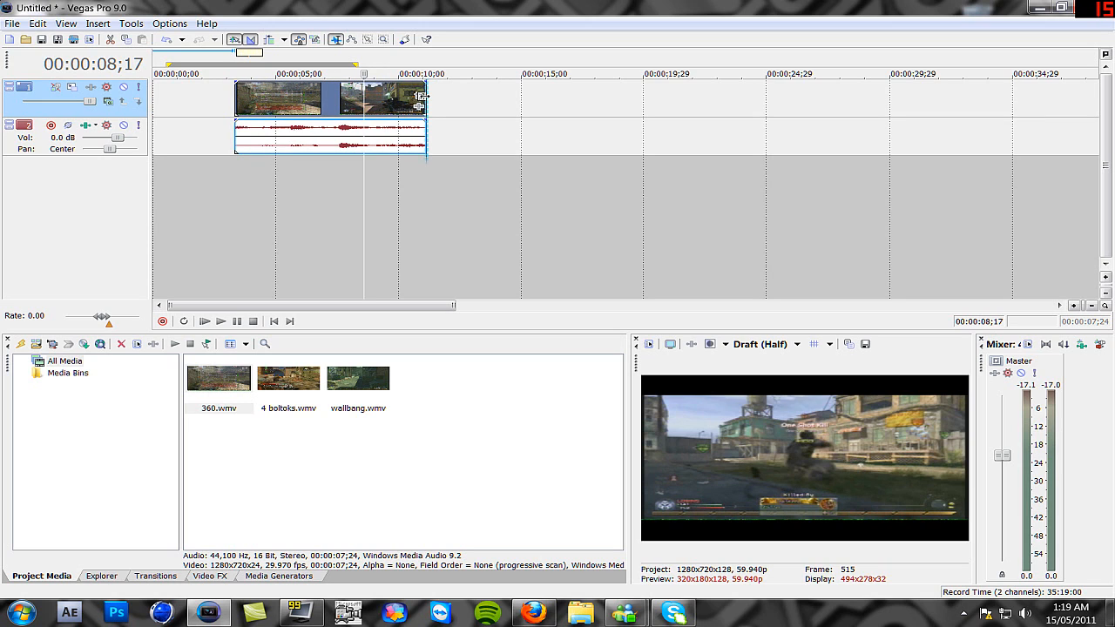
left_click_drag(421, 96, 358, 102)
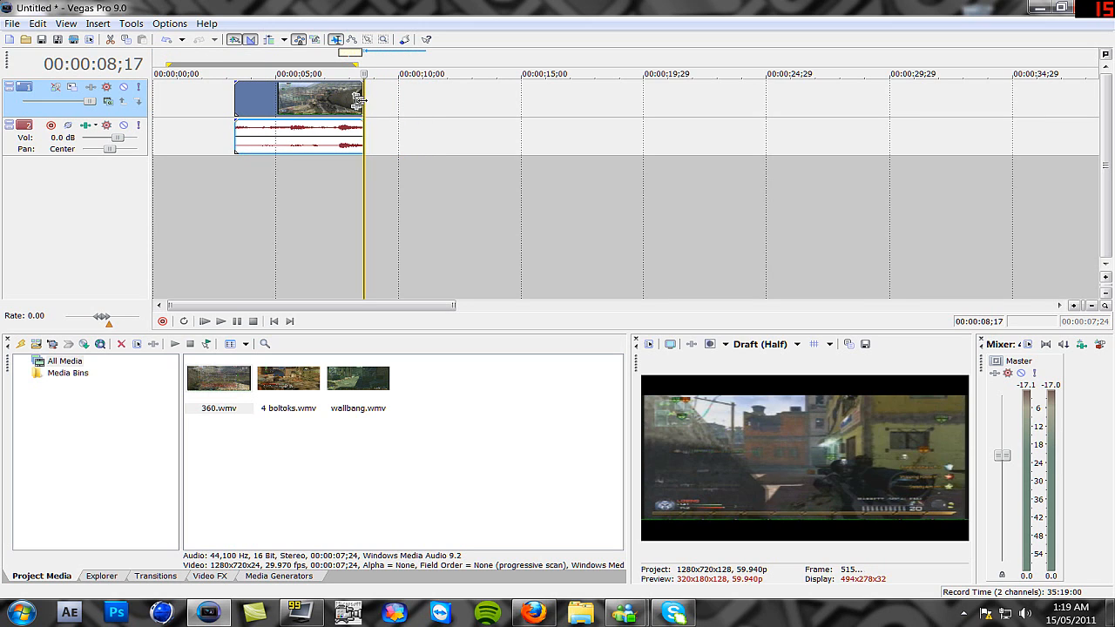
left_click(331, 175)
key("space")
key("space")
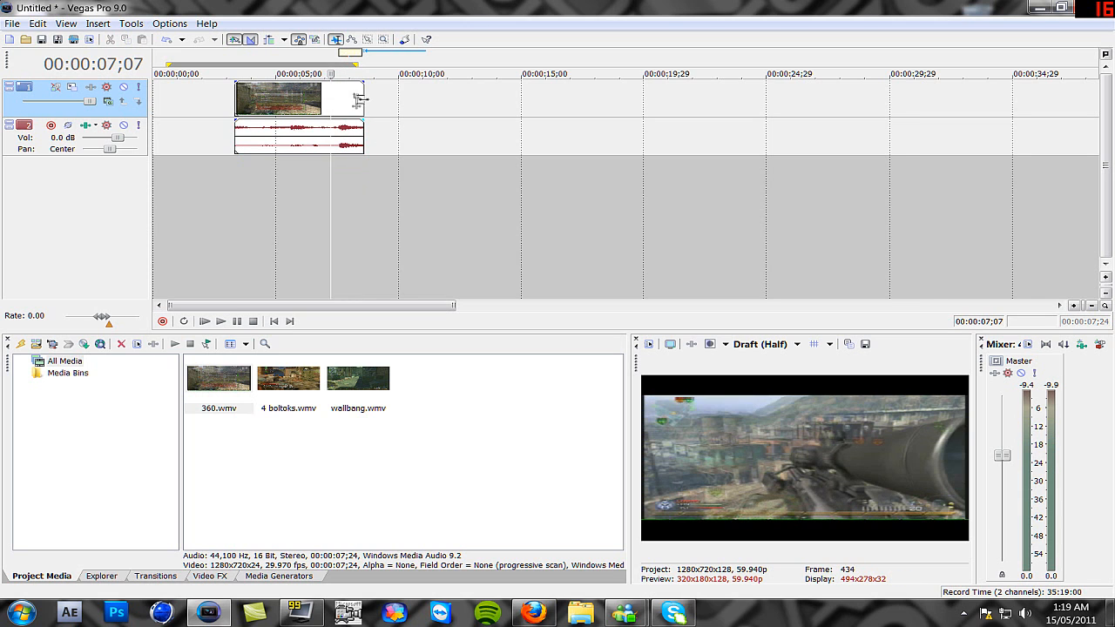
mouse_move(359, 99)
left_mouse_down()
mouse_move(828, 100)
mouse_move(279, 99)
mouse_move(593, 99)
mouse_move(338, 96)
left_mouse_up()
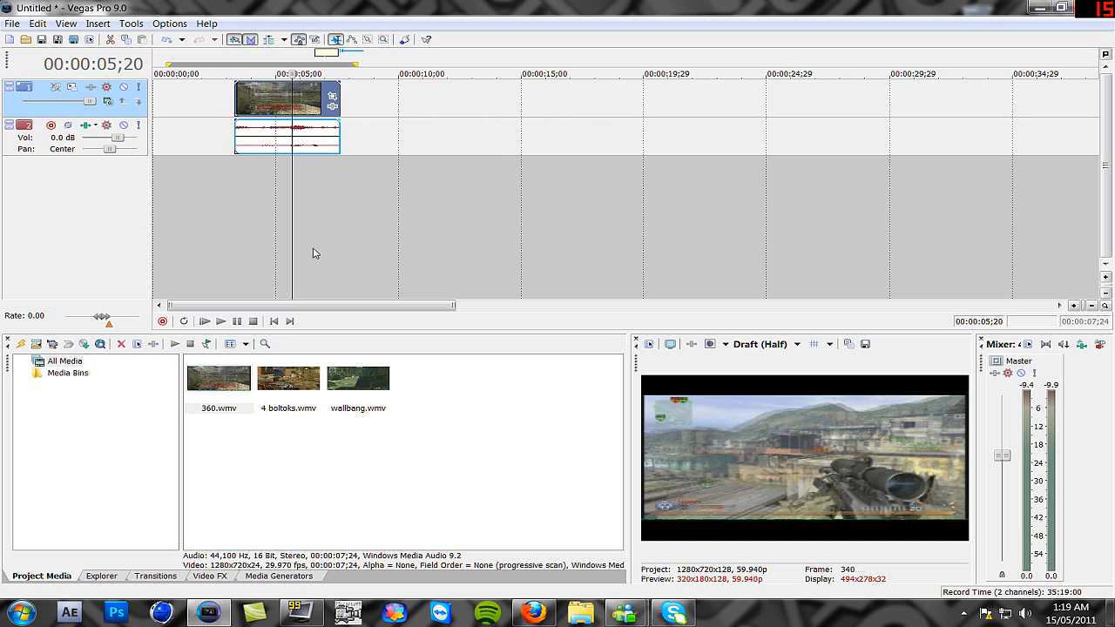
left_click(267, 104)
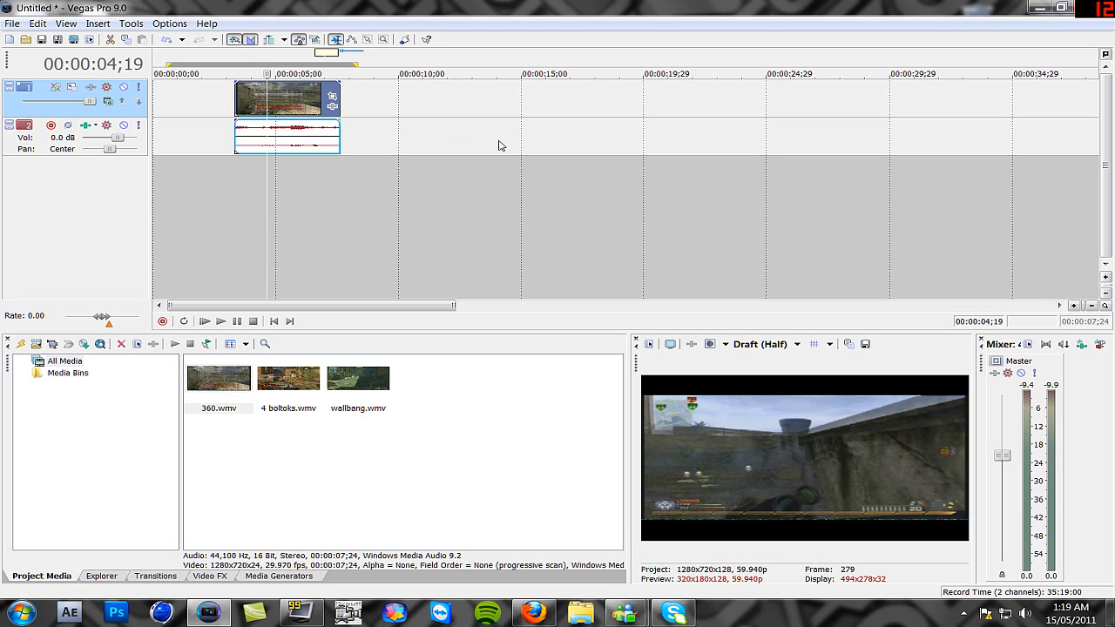
Step: Insert an empty video track above the clip and delete that track again
right_click(420, 177)
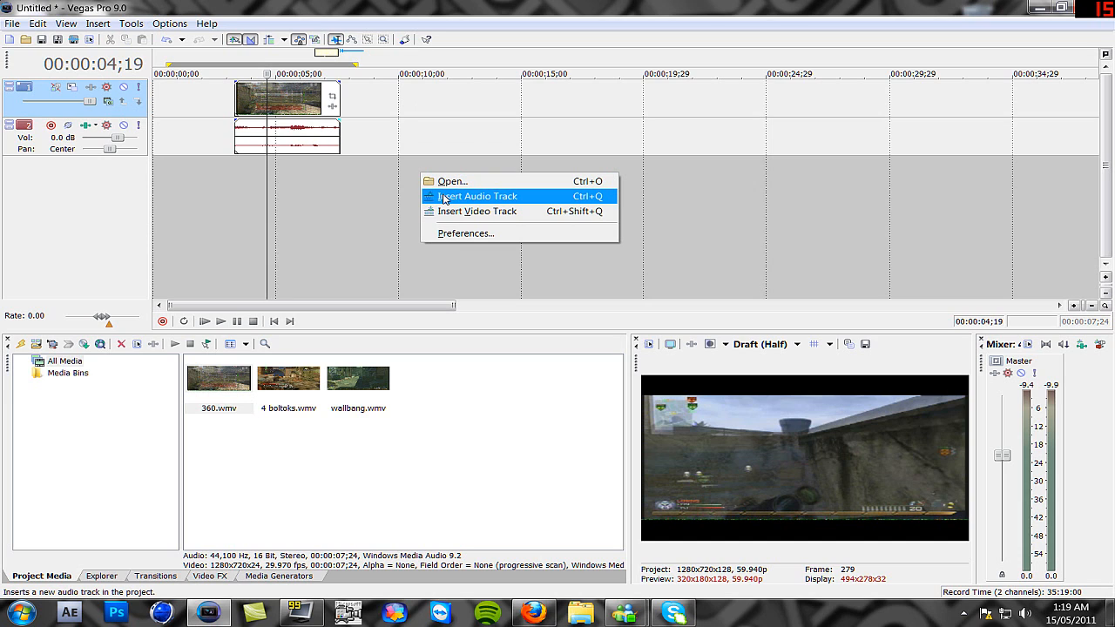
left_click(481, 214)
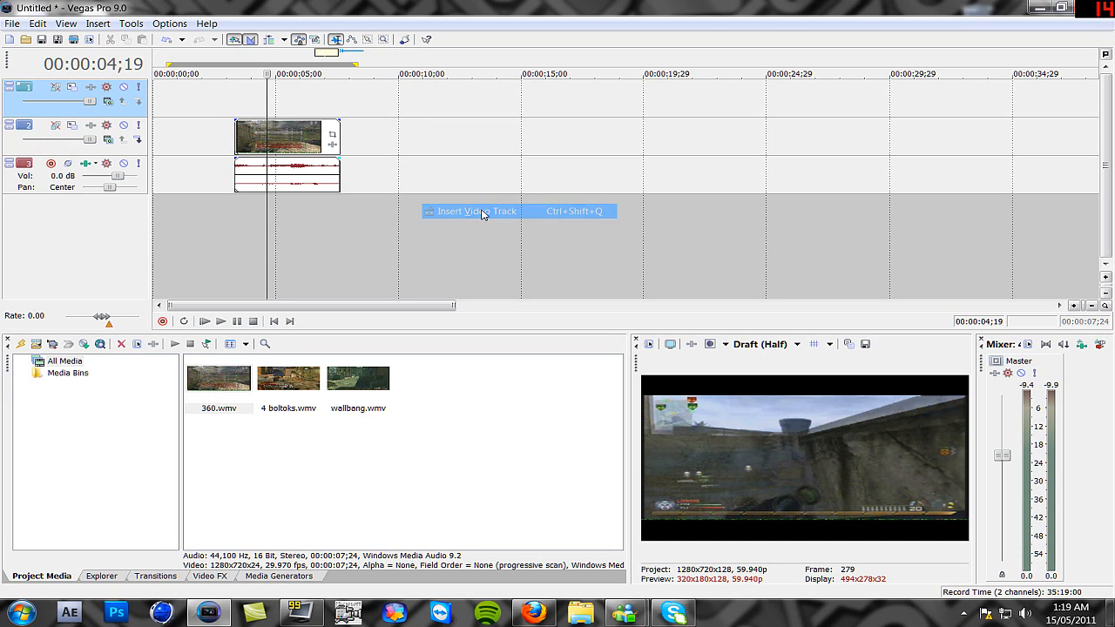
left_click(196, 100)
left_click(454, 96)
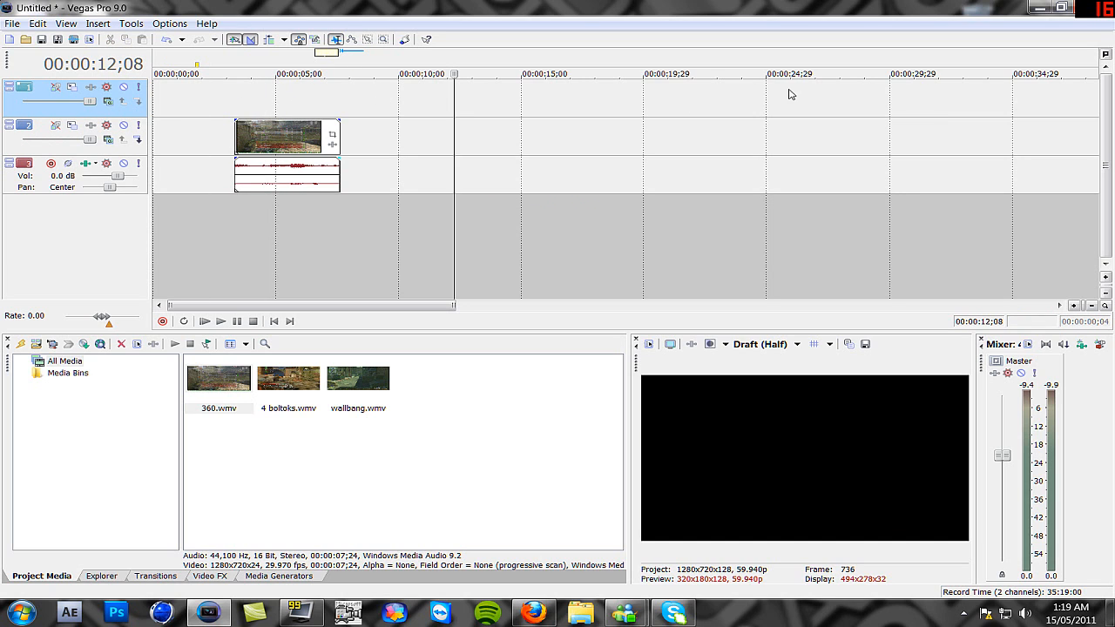
right_click(356, 96)
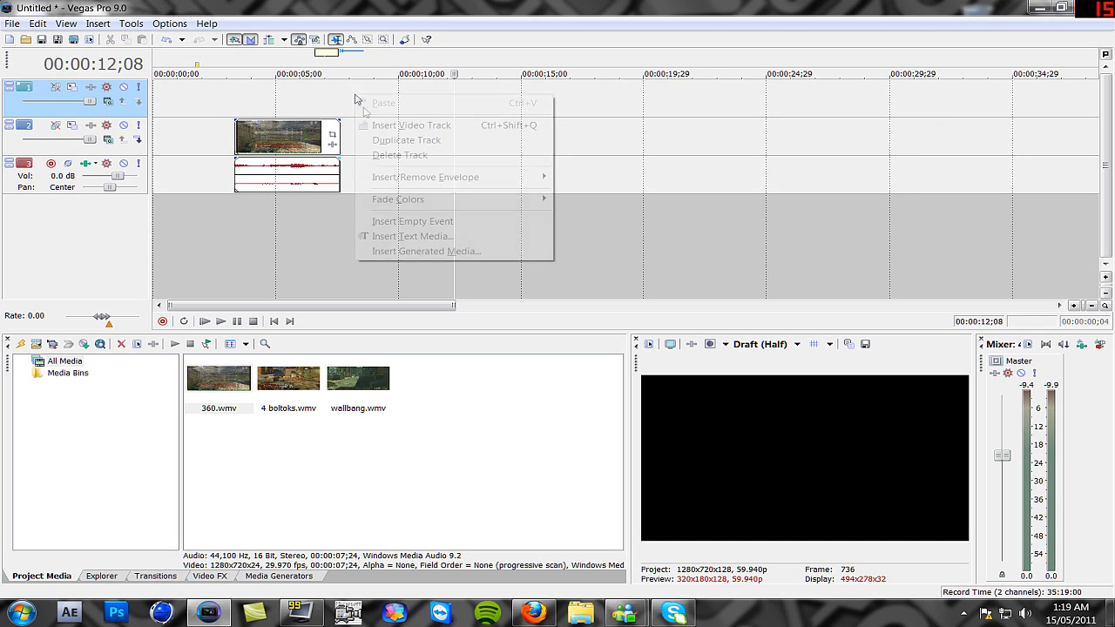
left_click(409, 157)
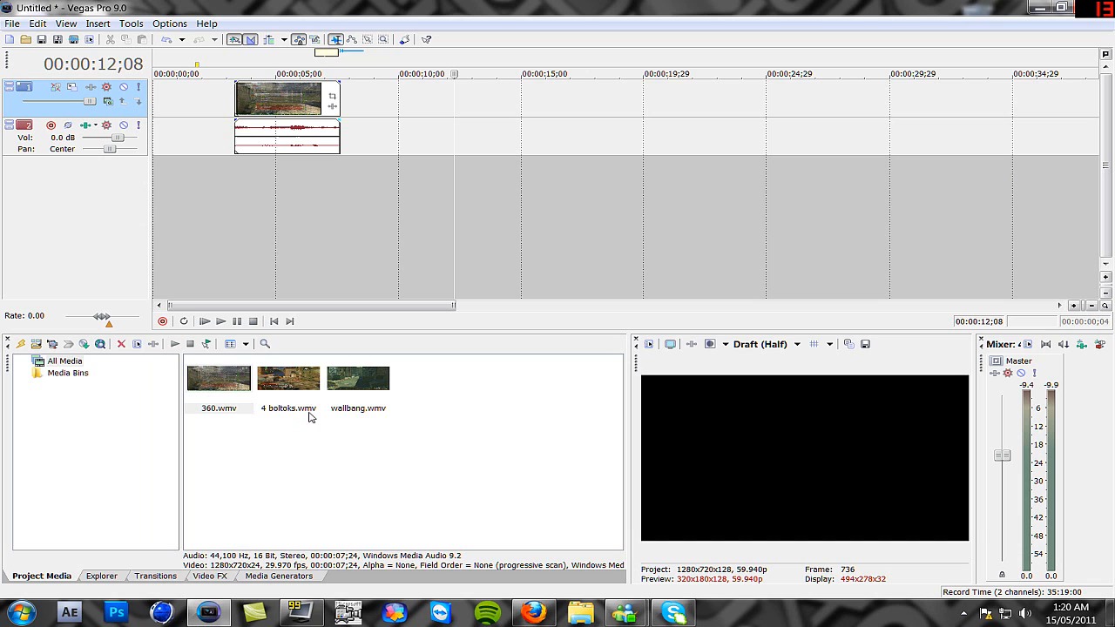
Step: Look through the video effects, including the Sharpen and Lens Flare presets, with the playhead placed at 00:00:05;03 in the clip
left_click(207, 578)
left_click_drag(160, 400, 155, 542)
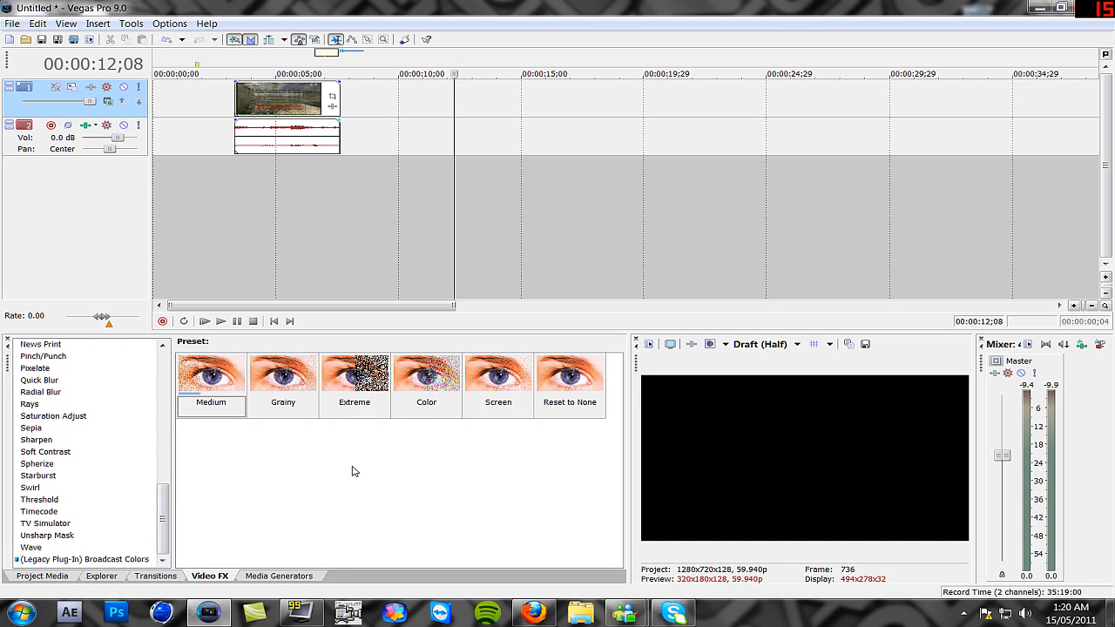
left_click(279, 179)
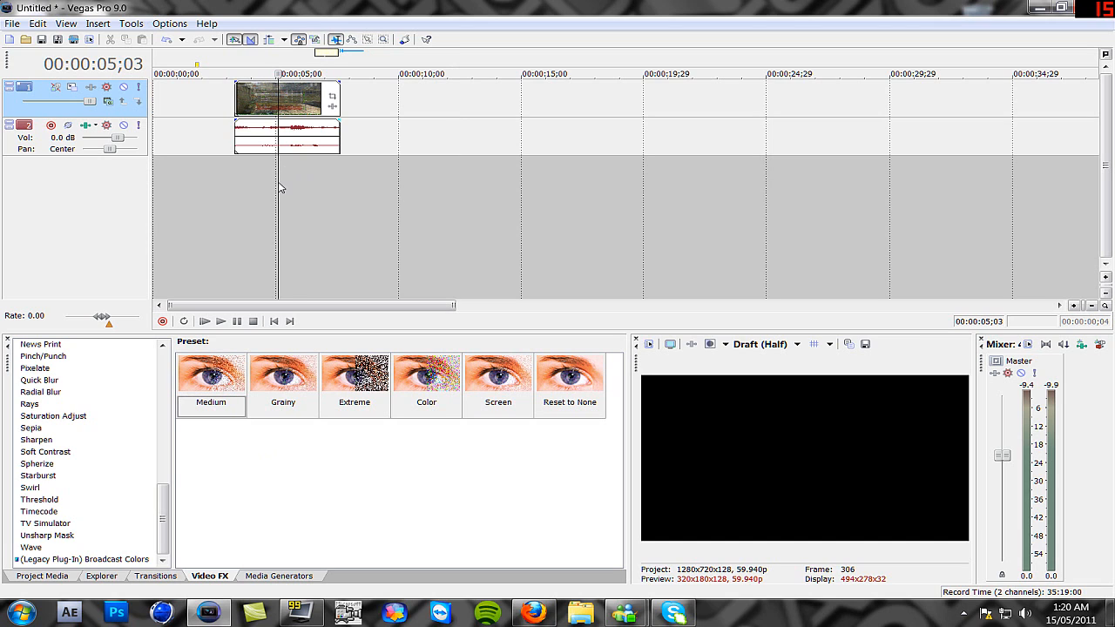
left_click(37, 442)
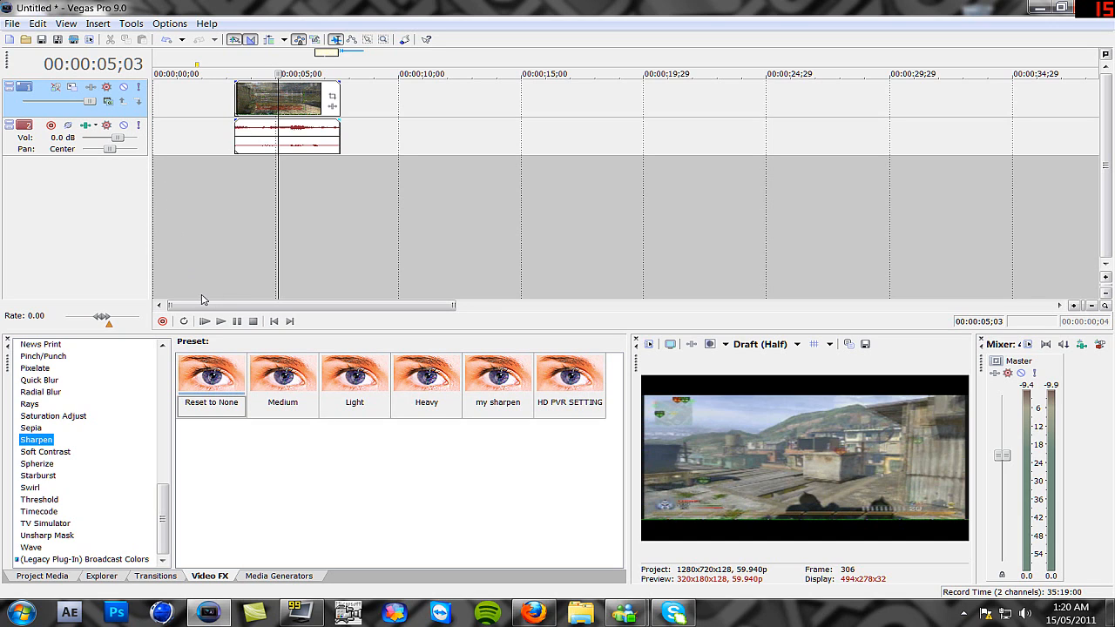
left_click_drag(170, 494, 152, 441)
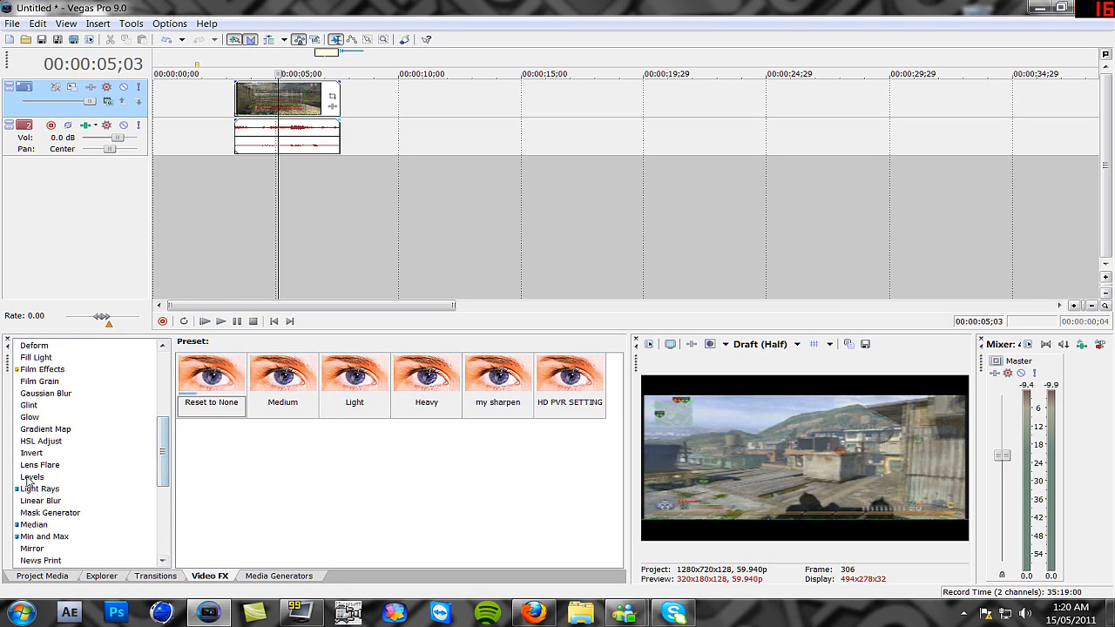
left_click(39, 465)
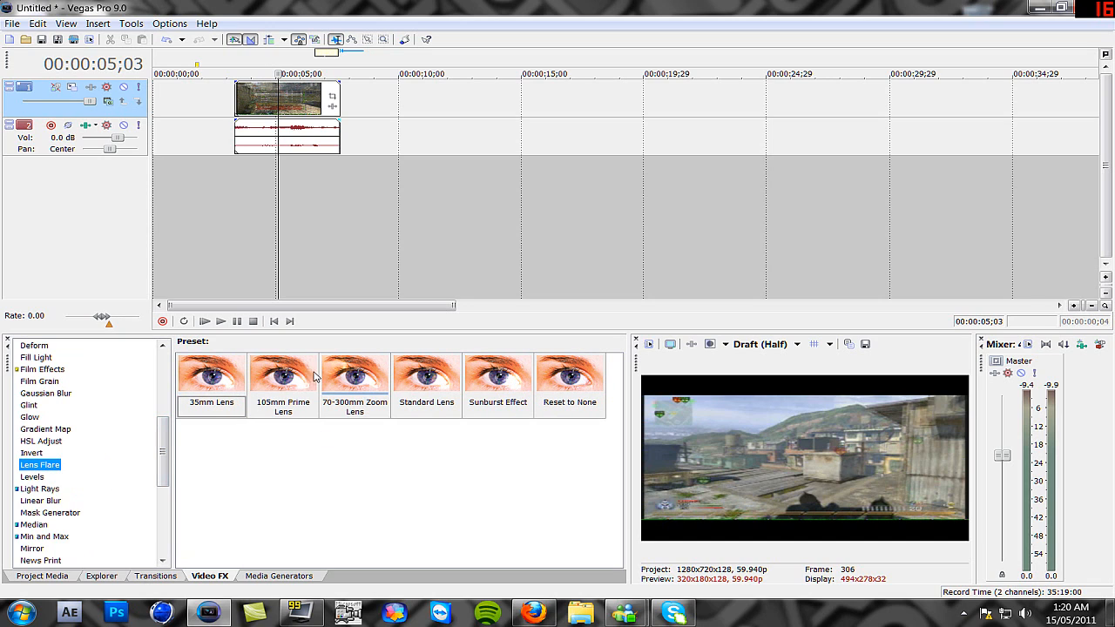
left_click(211, 377)
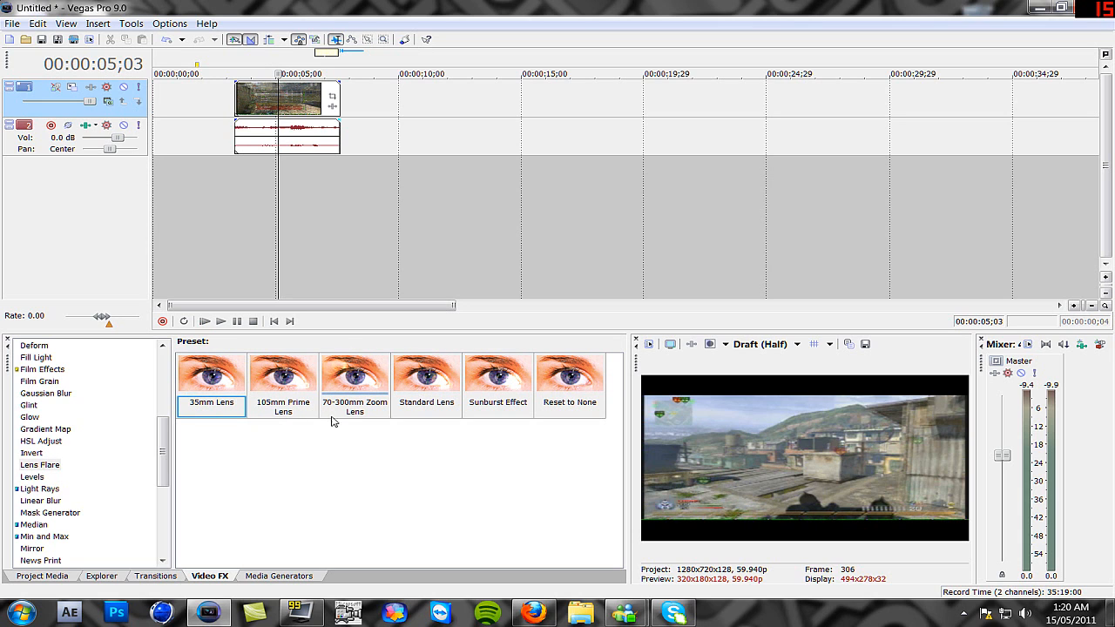
Step: Turn off Maintain Aspect Ratio for the clip's video event so it fills the frame
right_click(290, 112)
mouse_move(340, 381)
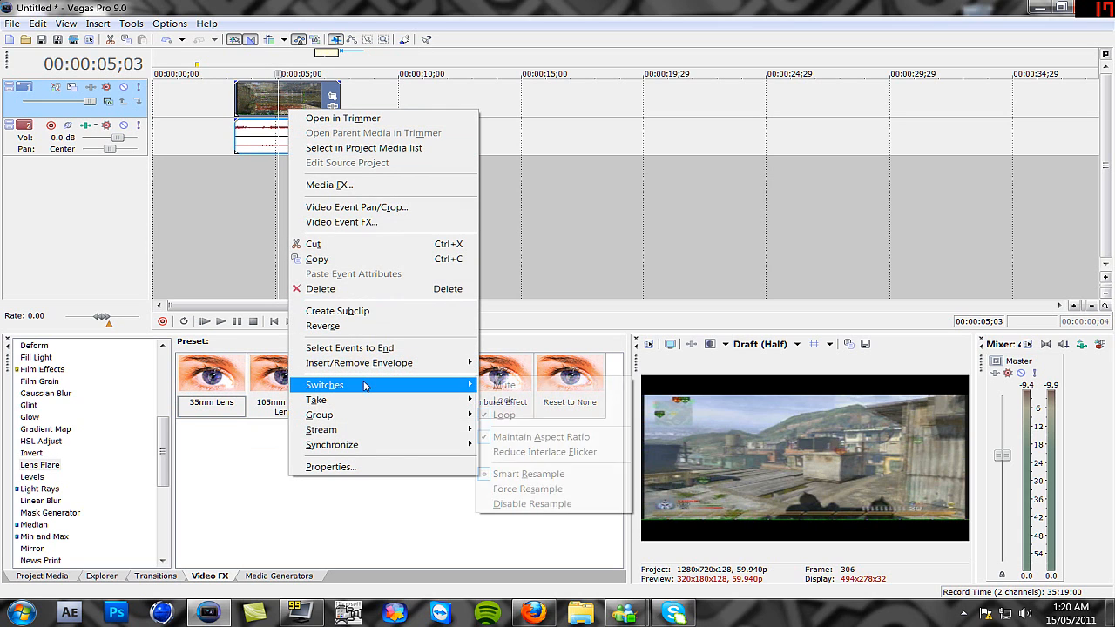
left_click(536, 437)
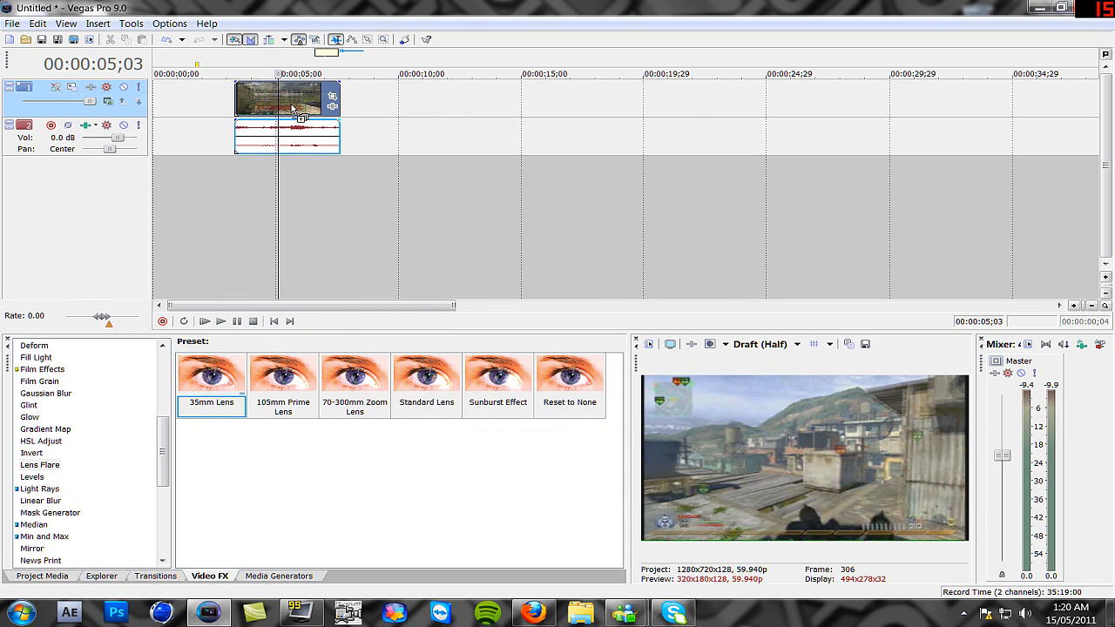
Step: Try the 35mm Lens flare preset on the clip with tint 0.927, intensity 0.233 and blend 0.523
left_click_drag(293, 108, 293, 109)
left_click_drag(525, 118, 393, 92)
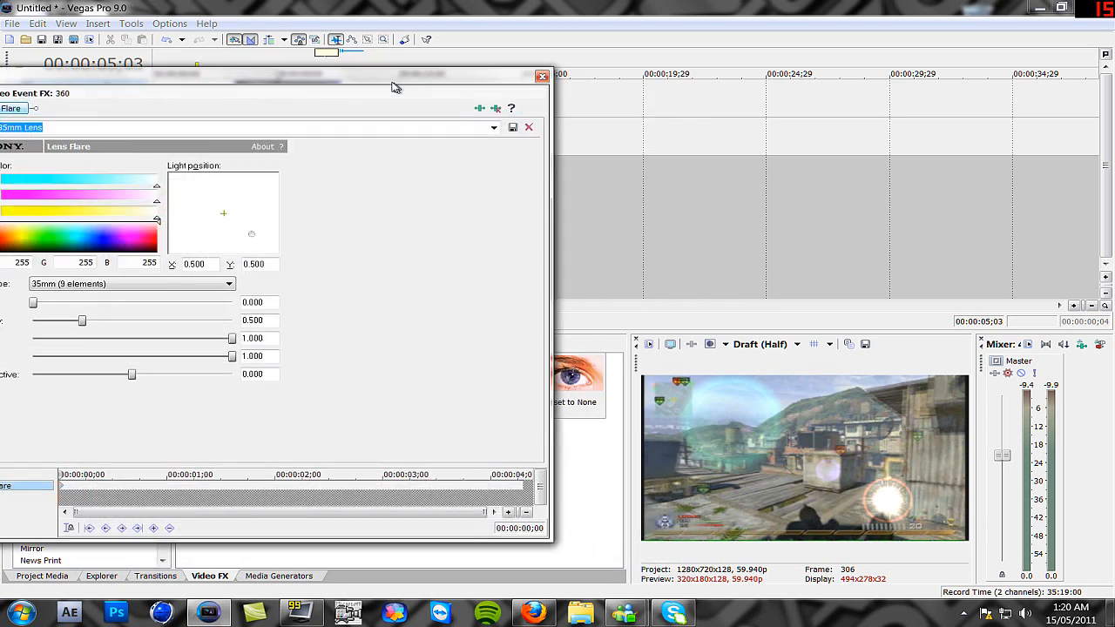
left_click_drag(478, 91, 544, 64)
left_click_drag(129, 281, 314, 281)
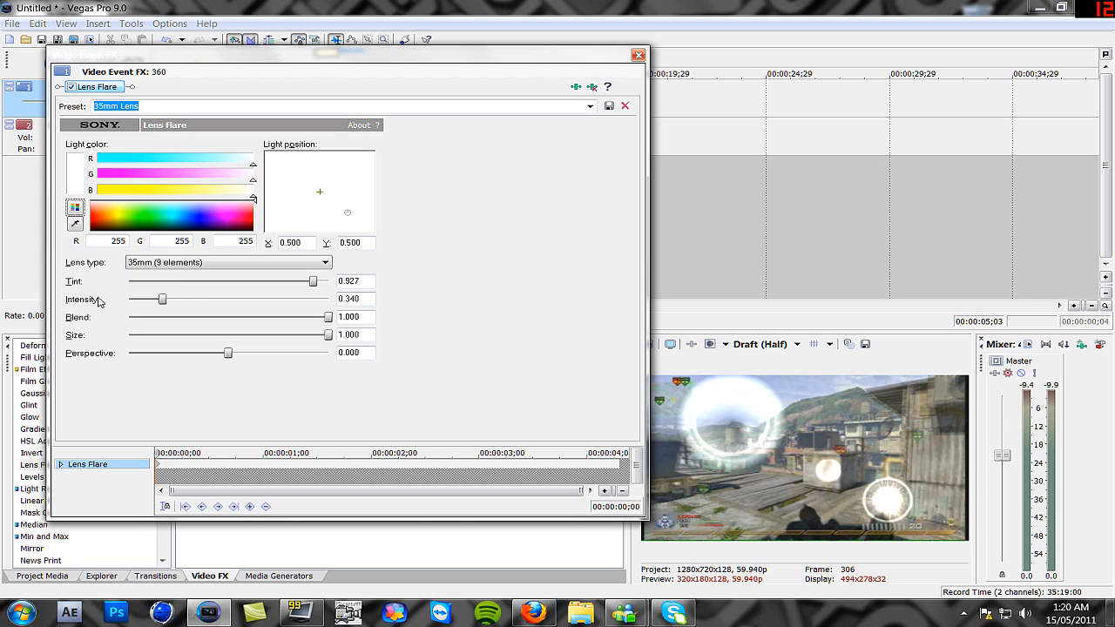
left_click_drag(98, 301, 98, 302)
left_click_drag(329, 318, 232, 317)
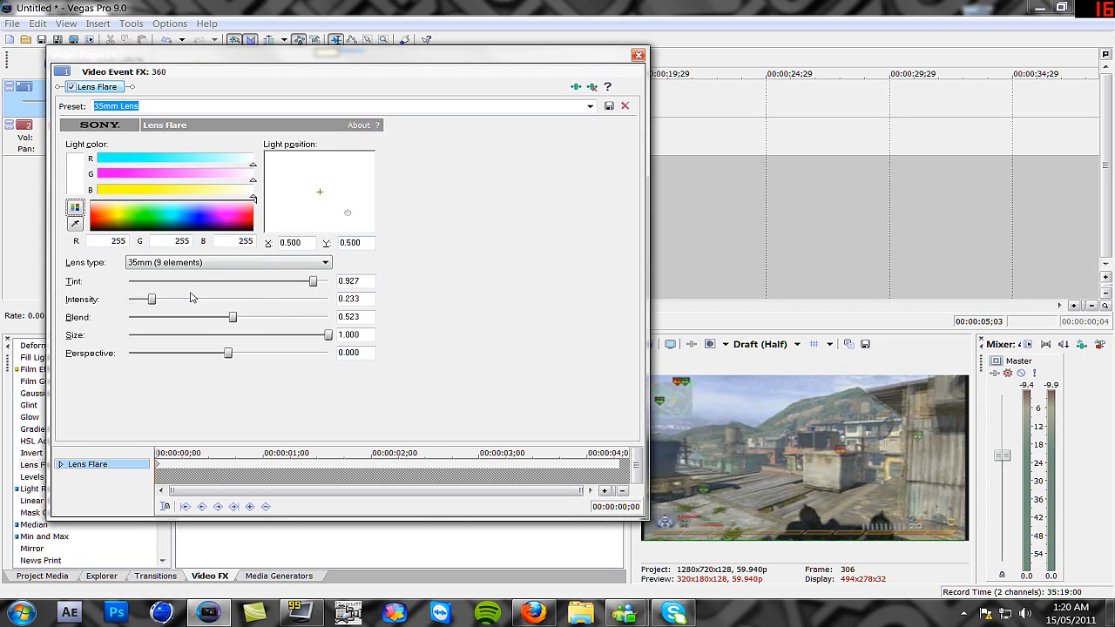
Step: Raise the lens flare's intensity and shift its light position, and remove the effect from the clip
left_click_drag(149, 300, 206, 300)
mouse_move(351, 214)
left_mouse_down()
mouse_move(314, 212)
mouse_move(309, 200)
mouse_move(291, 210)
mouse_move(398, 192)
mouse_move(362, 196)
mouse_move(370, 213)
left_mouse_up()
left_click(592, 87)
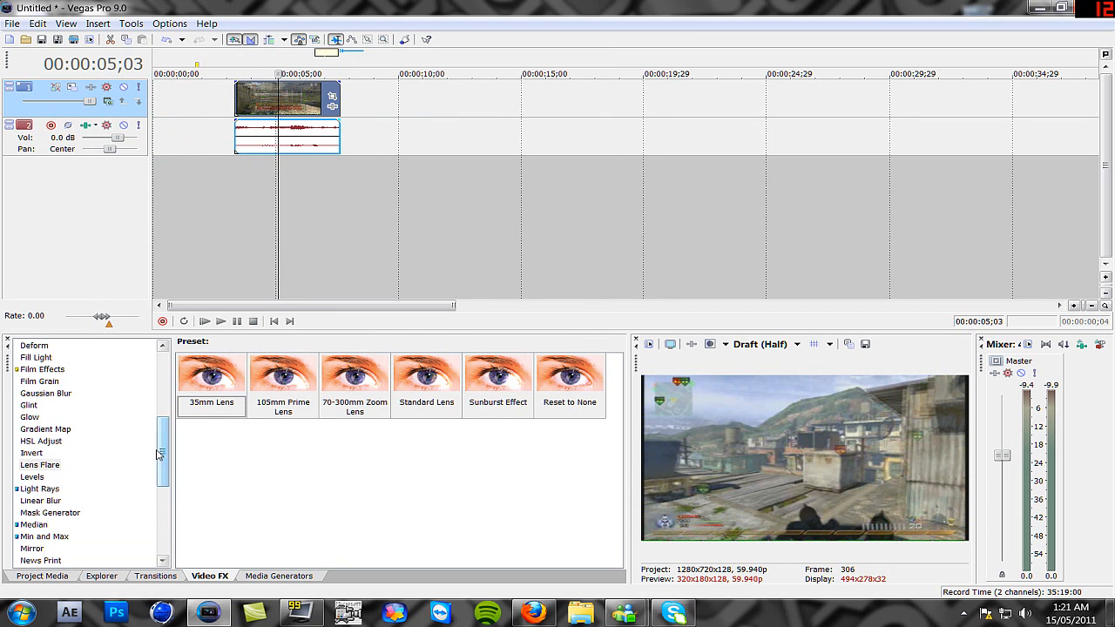
Step: Look through the remaining video effects, the transitions including the Push presets, and the media generators
left_click_drag(162, 451, 144, 533)
left_click(474, 440)
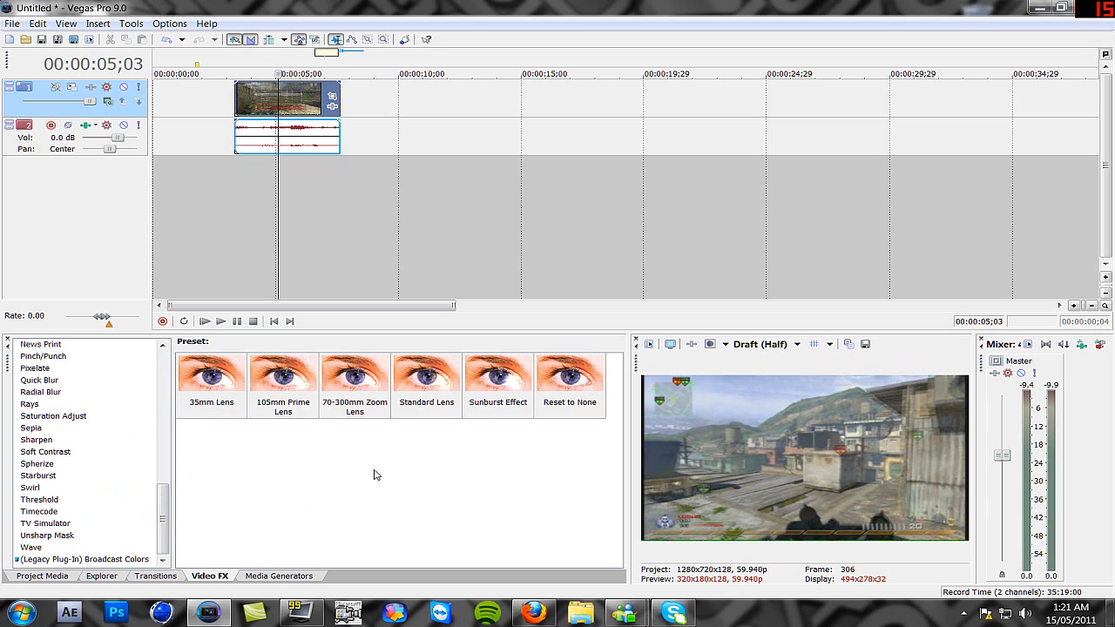
left_click(155, 576)
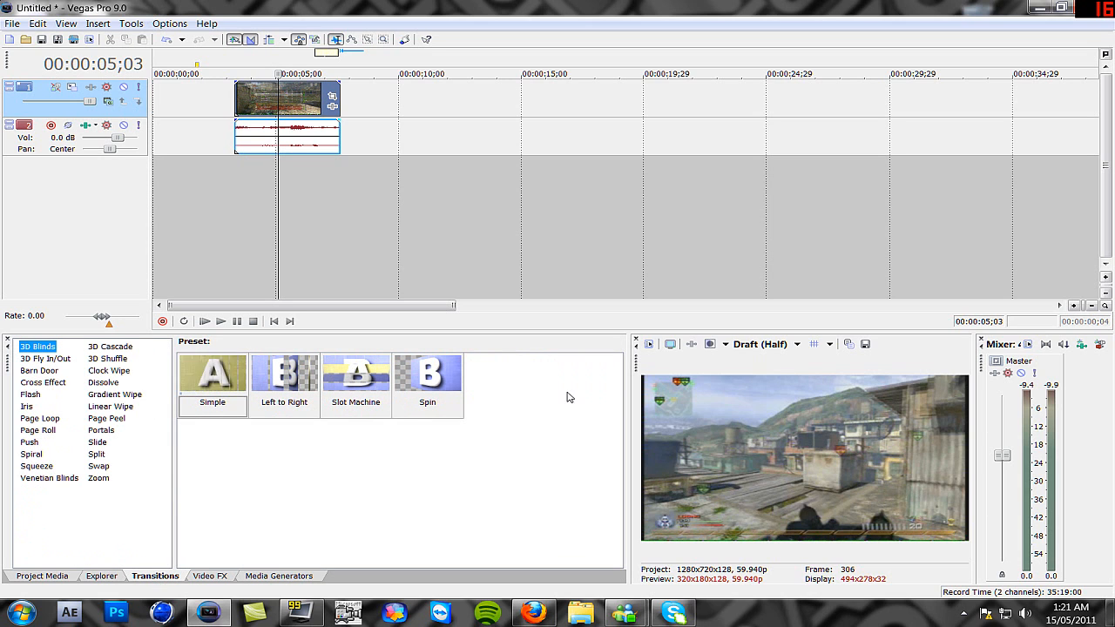
left_click(96, 407)
left_click(30, 441)
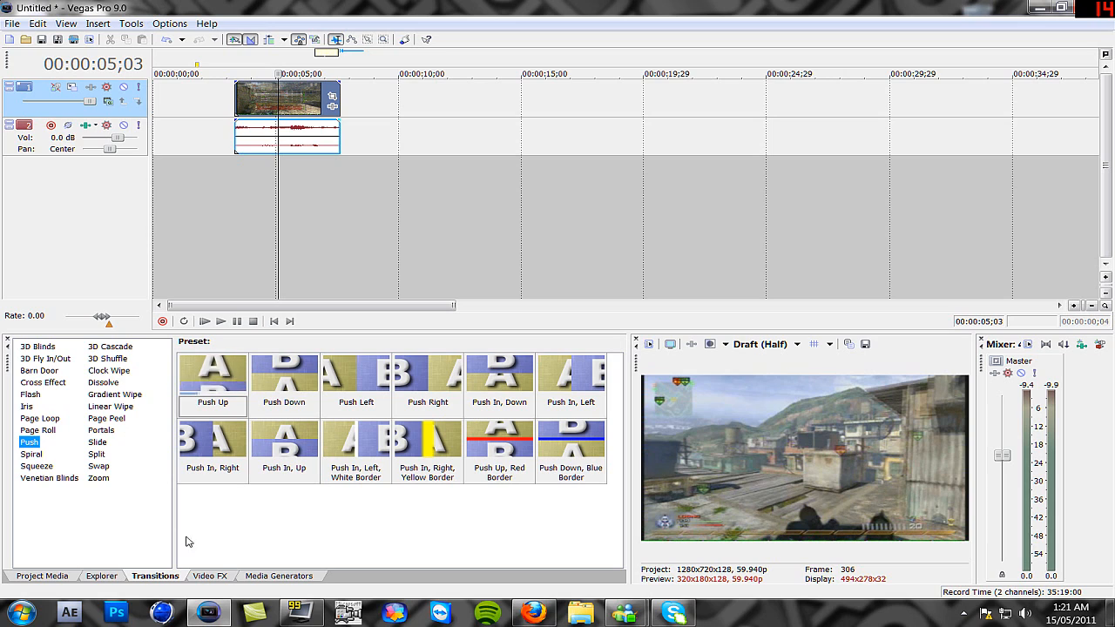
left_click(257, 577)
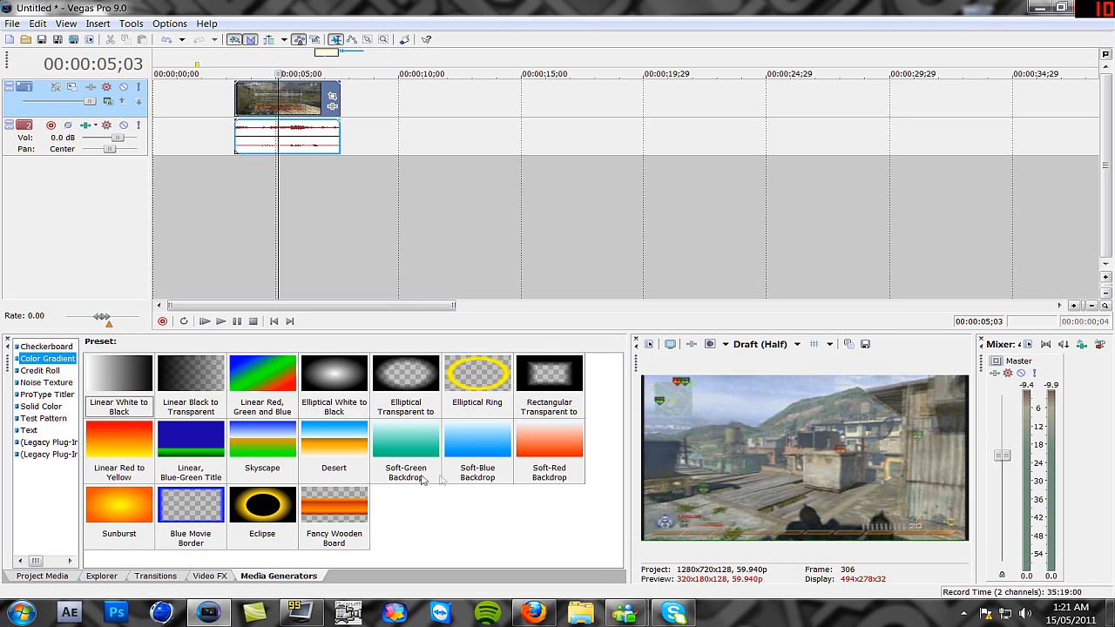
Step: View the preview full screen and exit it, and check the JPG and PNG options for saving a snapshot before cancelling
left_click(670, 345)
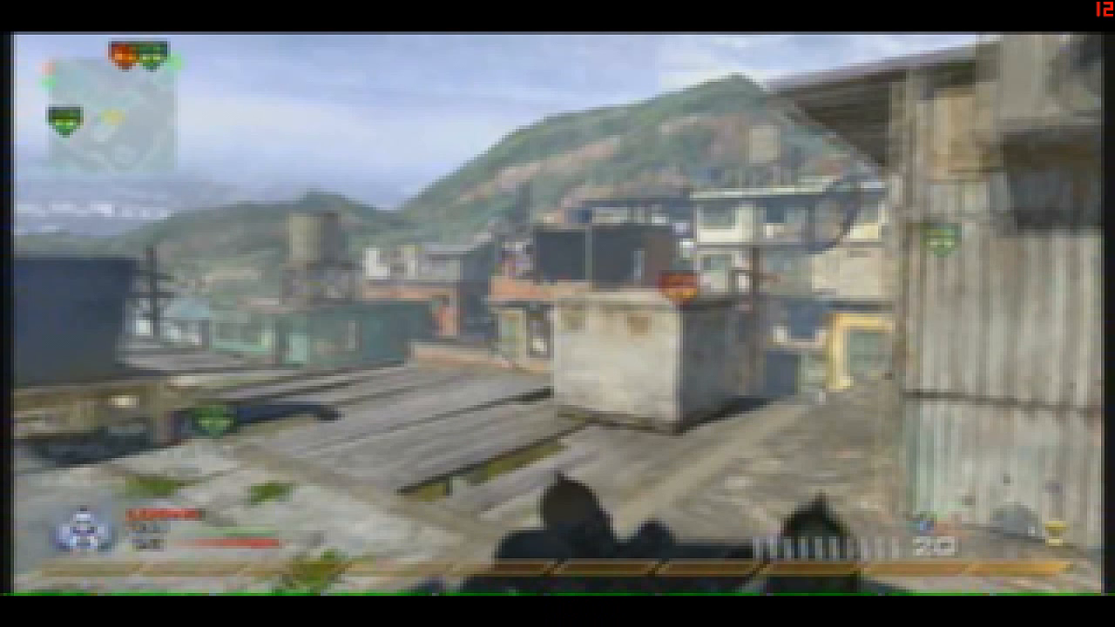
key("Escape")
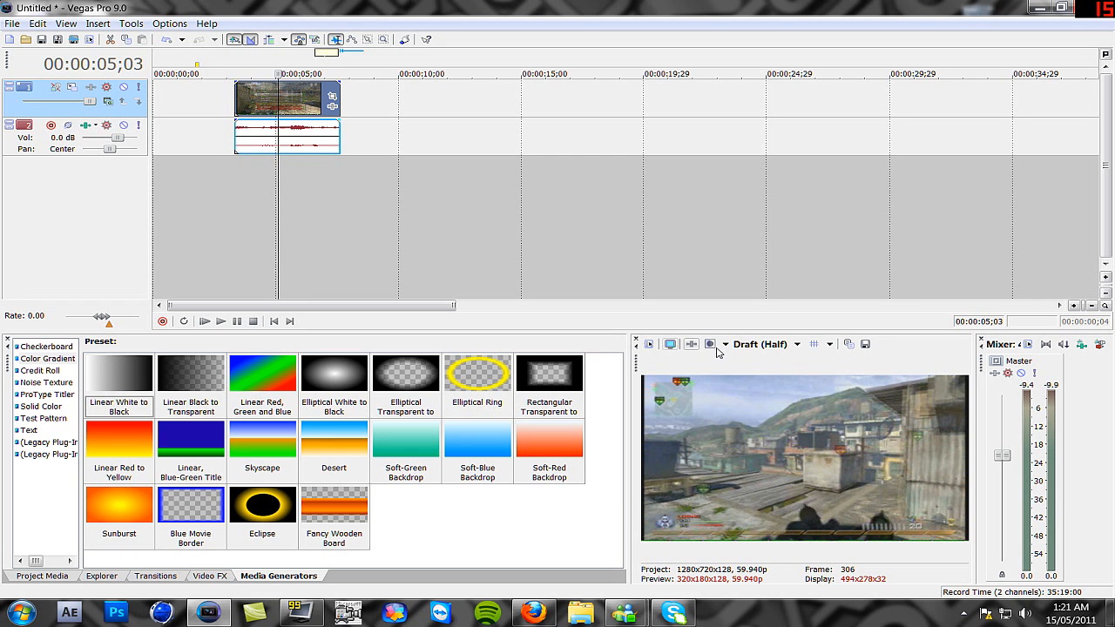
left_click(867, 346)
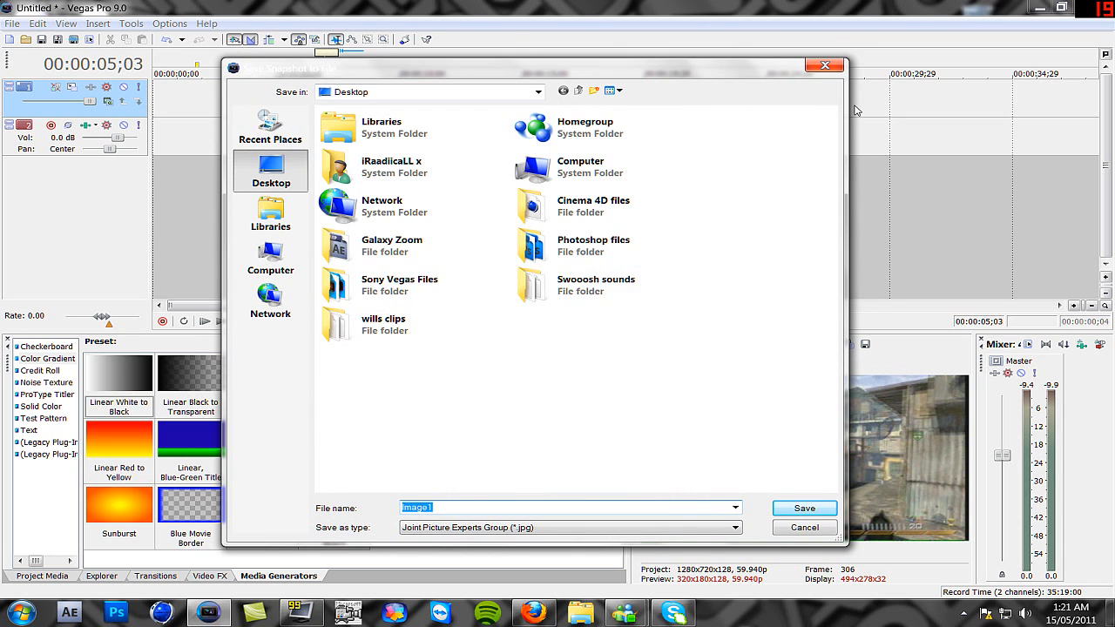
left_click(672, 528)
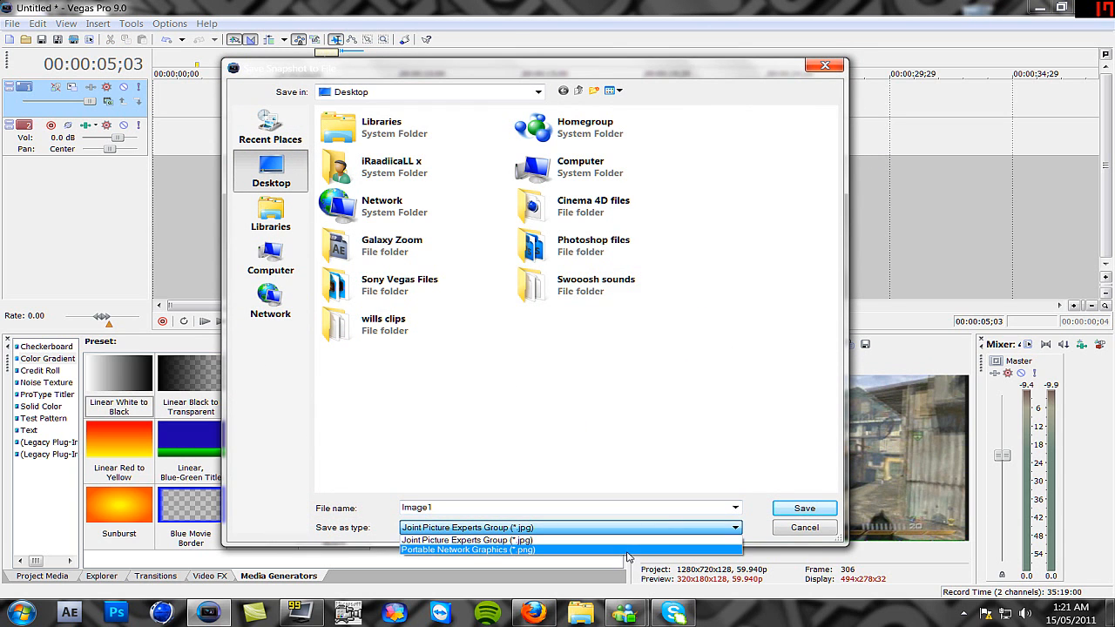
left_click(823, 68)
left_click(823, 67)
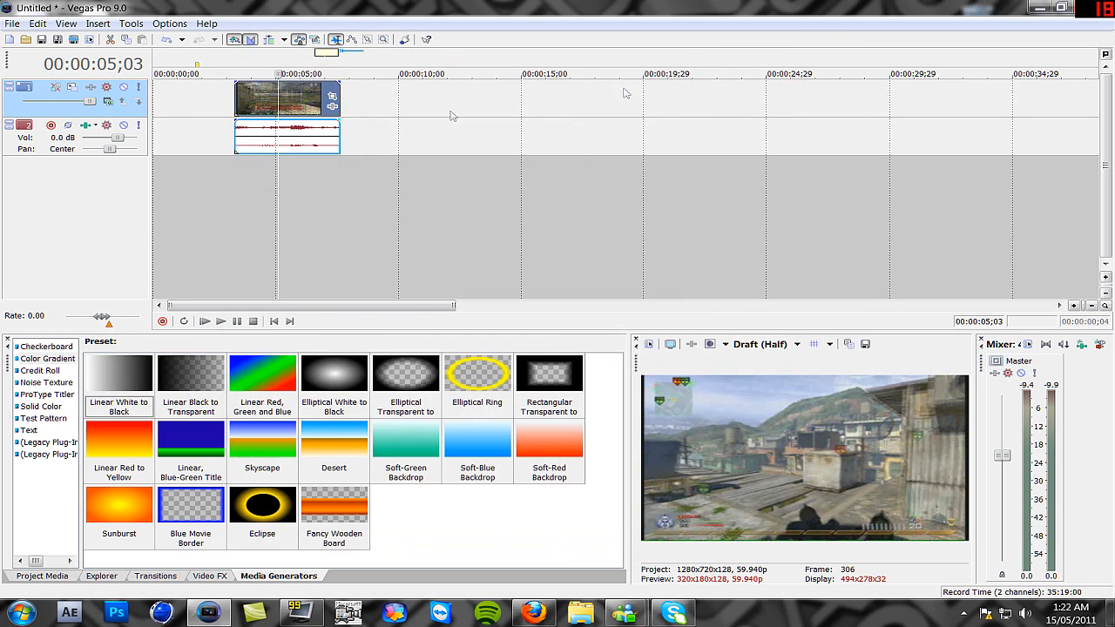
Step: View the options for saving the project under a new name, and close them without saving
left_click(12, 23)
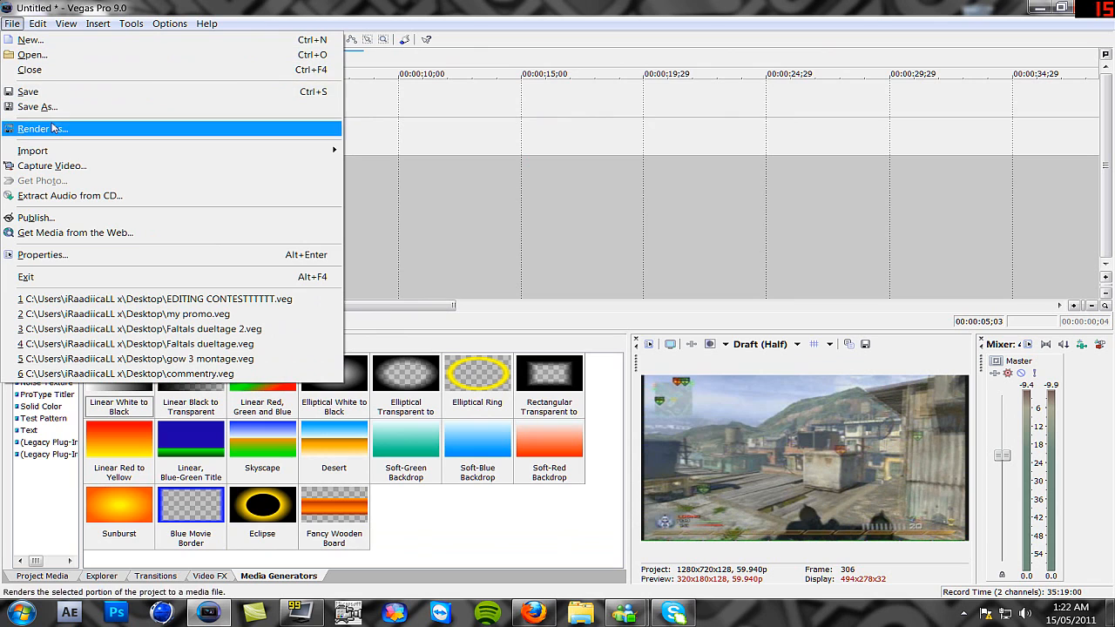
left_click(36, 106)
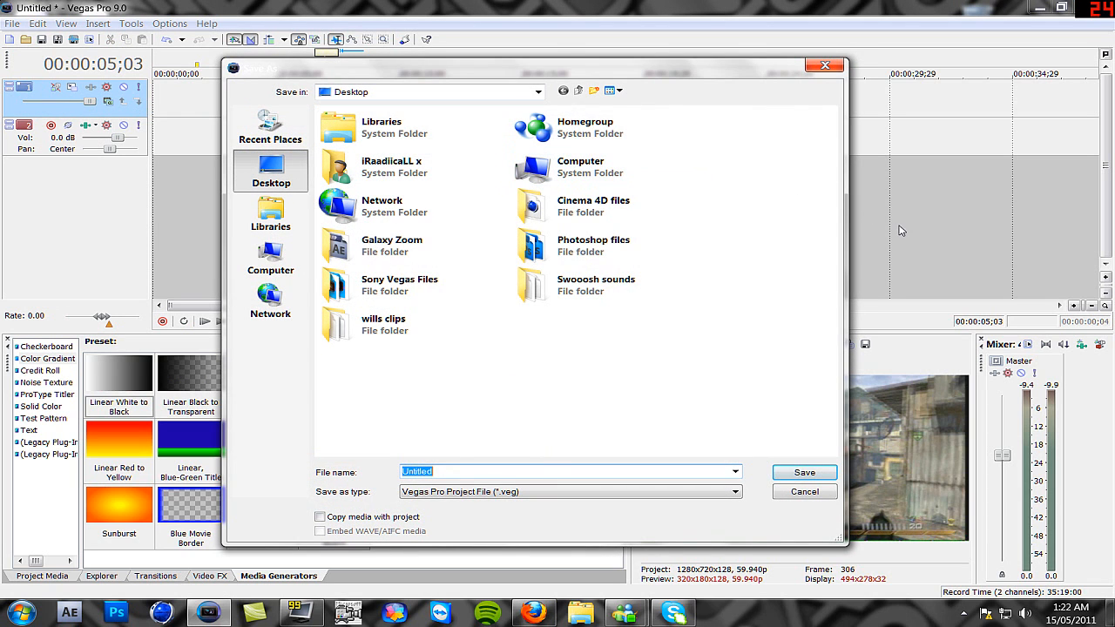
left_click(824, 66)
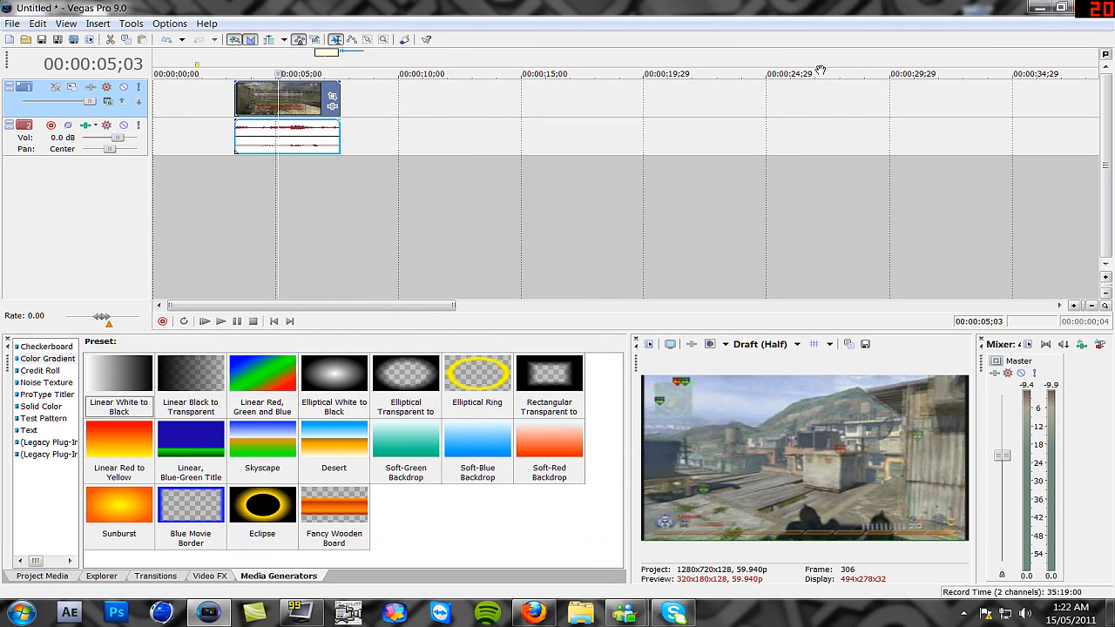
Step: View the Render As settings with file type and template choices, and close them without rendering
left_click(13, 24)
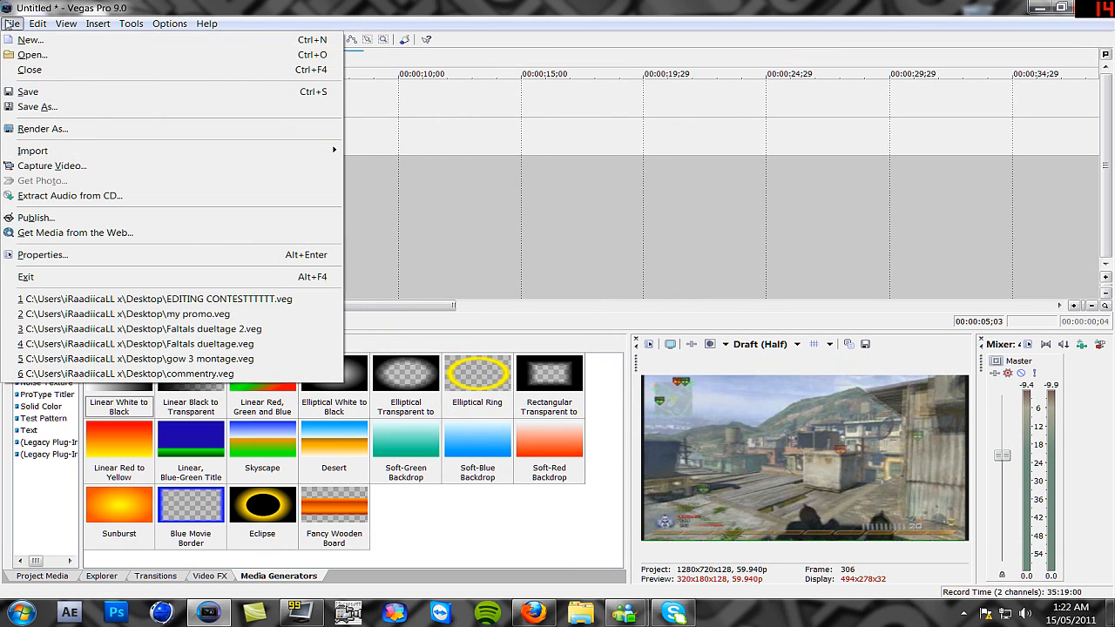
left_click(52, 129)
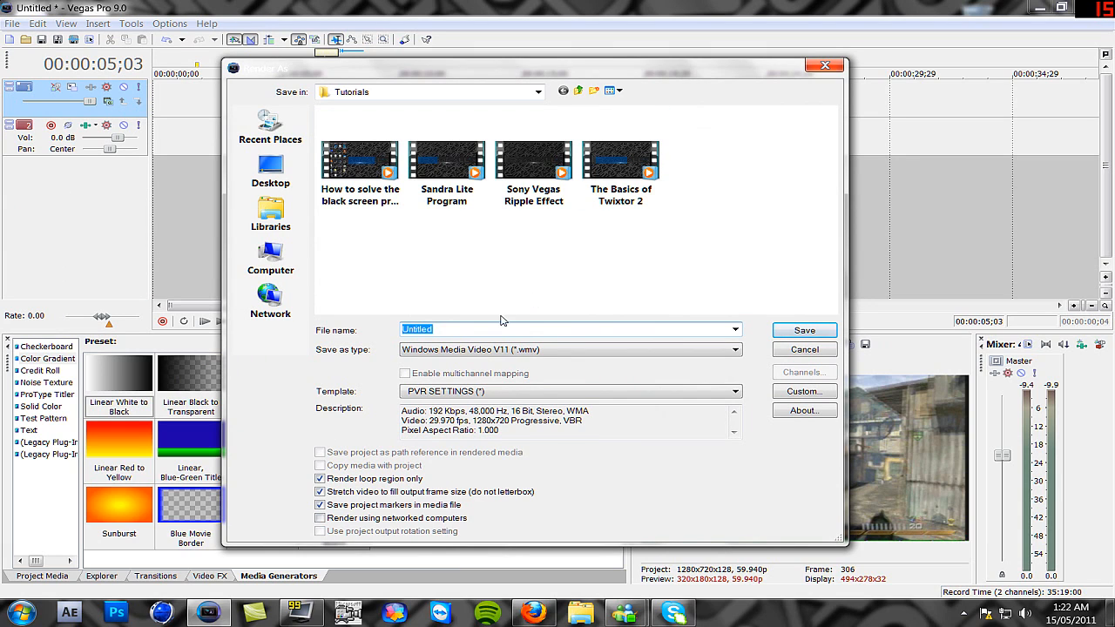
left_click(830, 70)
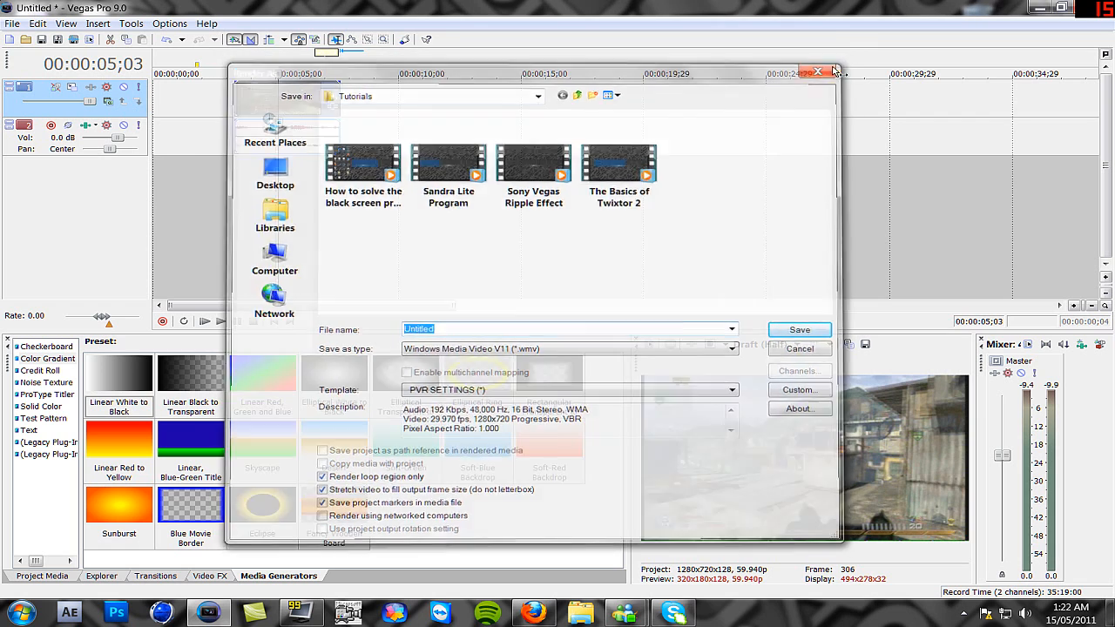
left_click(66, 24)
mouse_move(46, 26)
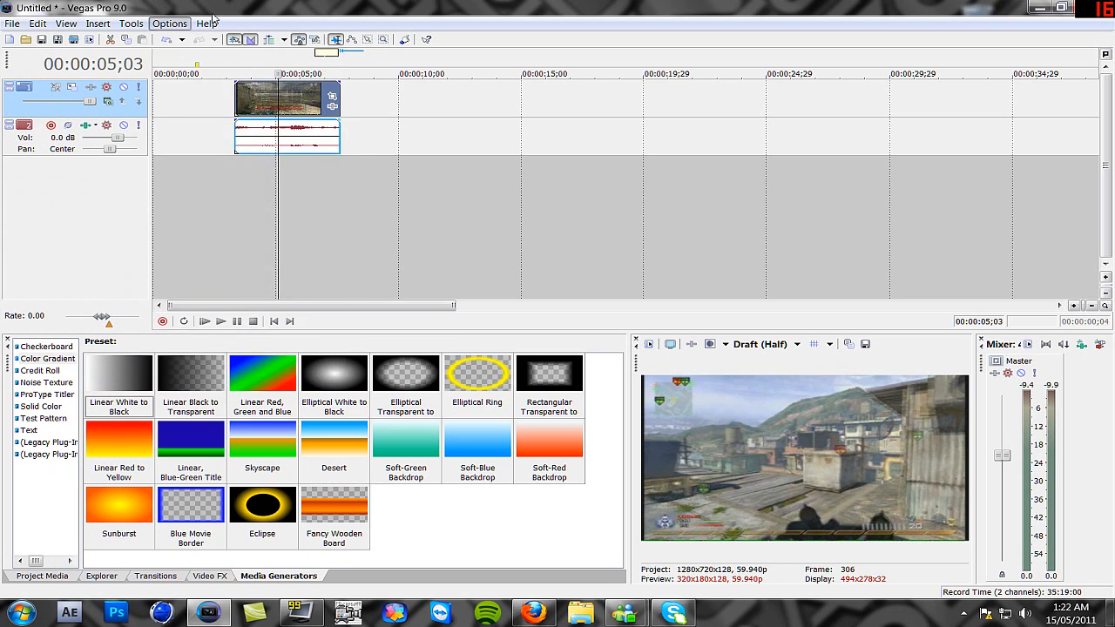
left_click(271, 13)
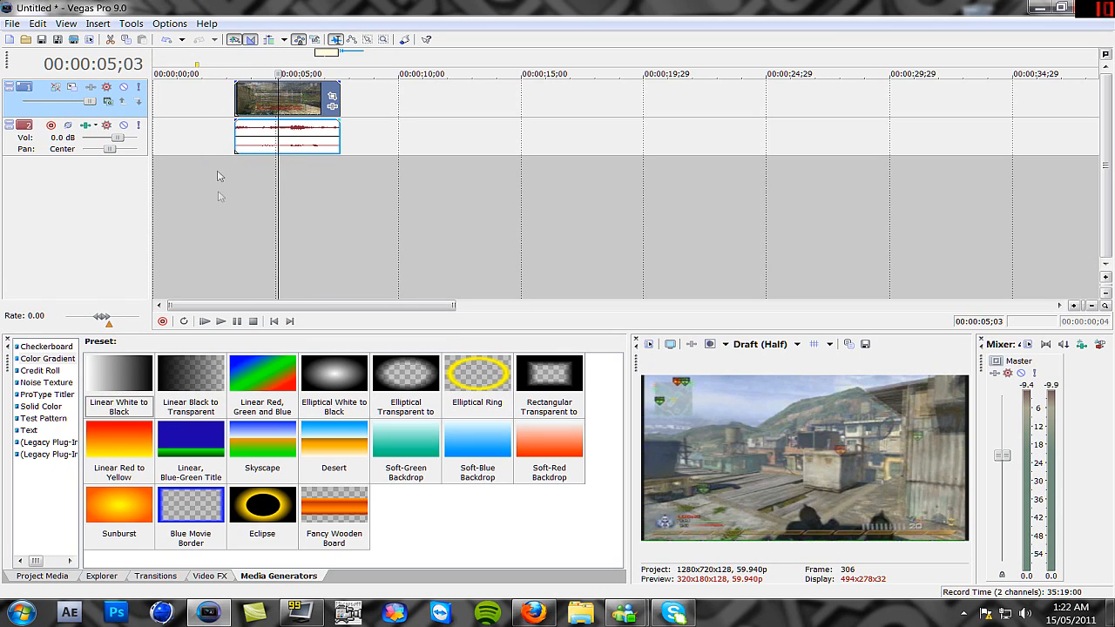
Step: Minimize the Vegas Pro window to show the desktop
left_click(1038, 10)
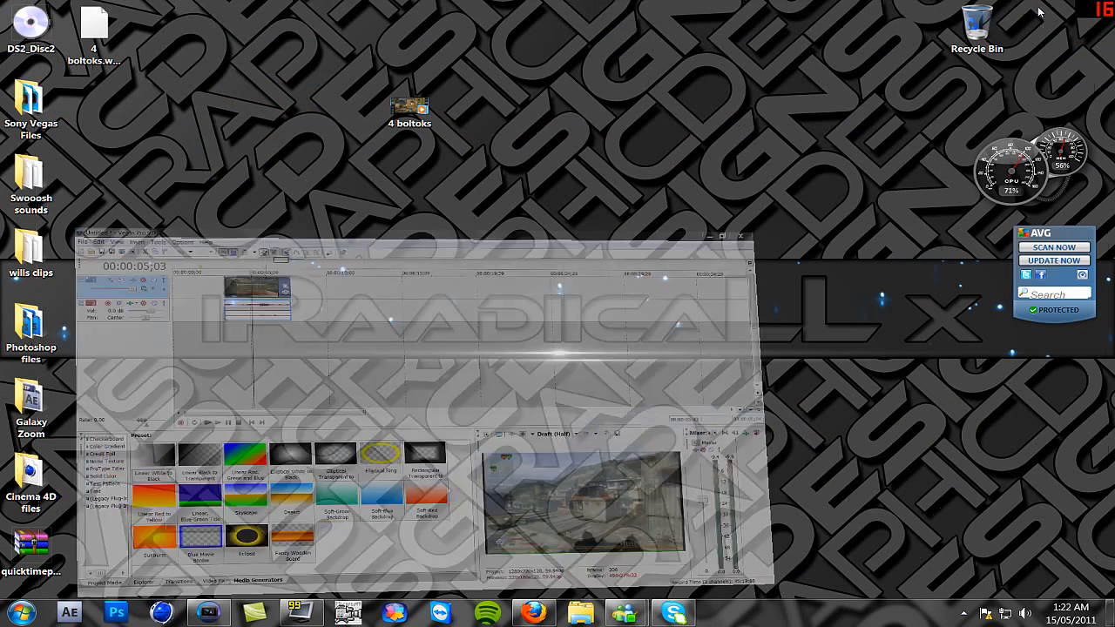
left_click_drag(140, 260, 980, 355)
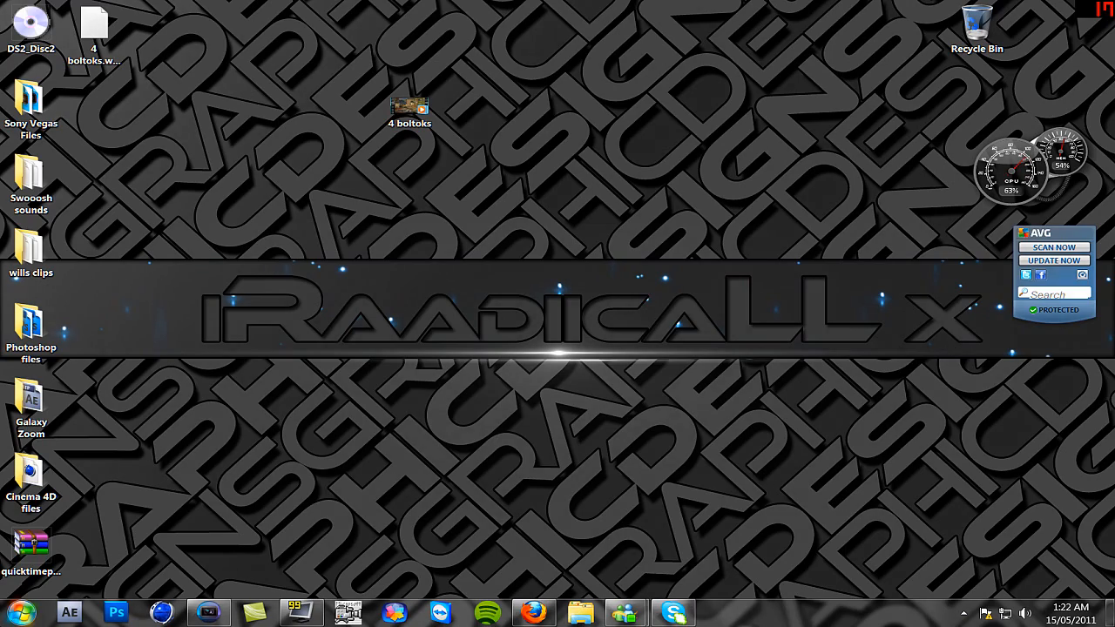